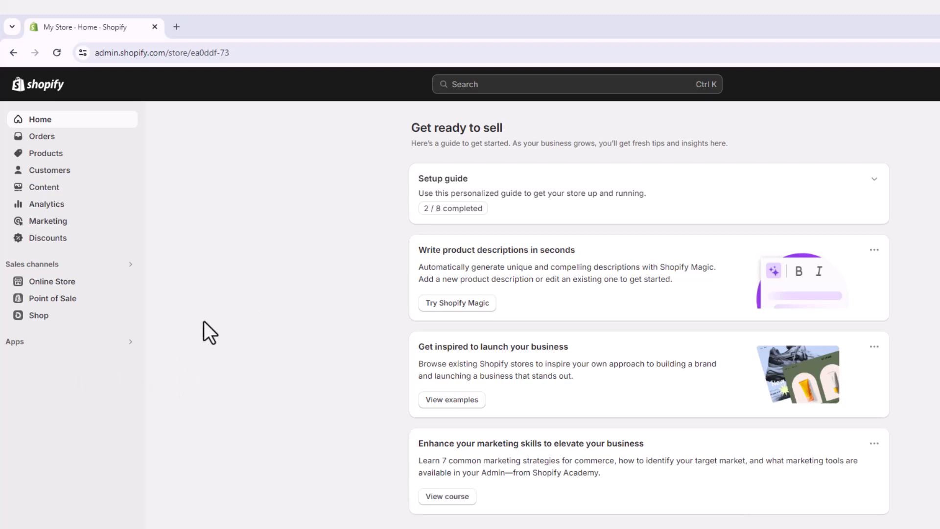
# - Search the web for "Google Merchent" in a new browser tab and open Google's Merchant Center promotion page
pyautogui.click(176, 26)
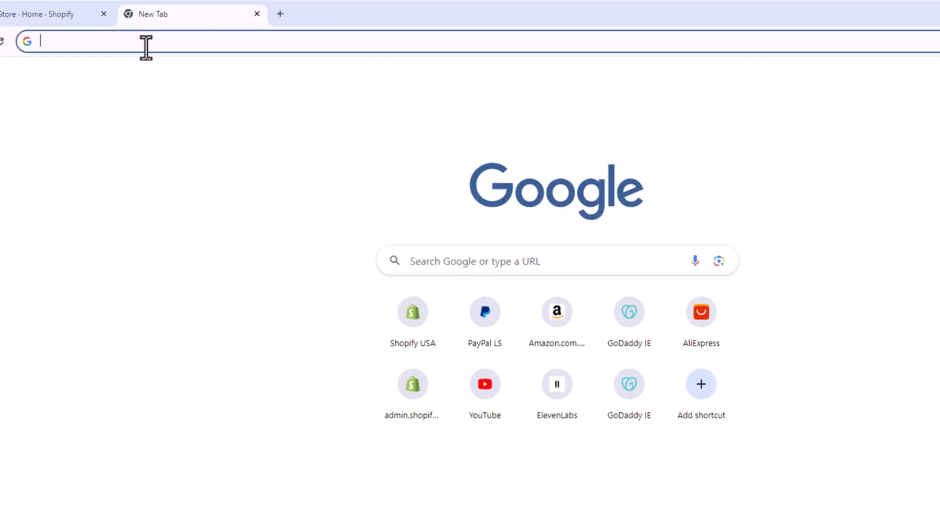
pyautogui.write('Google')
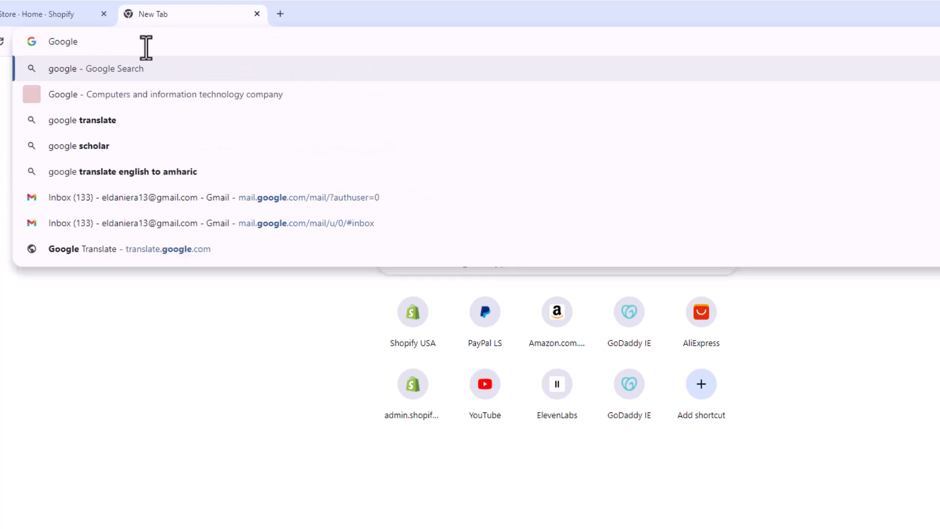
pyautogui.write(' Mer')
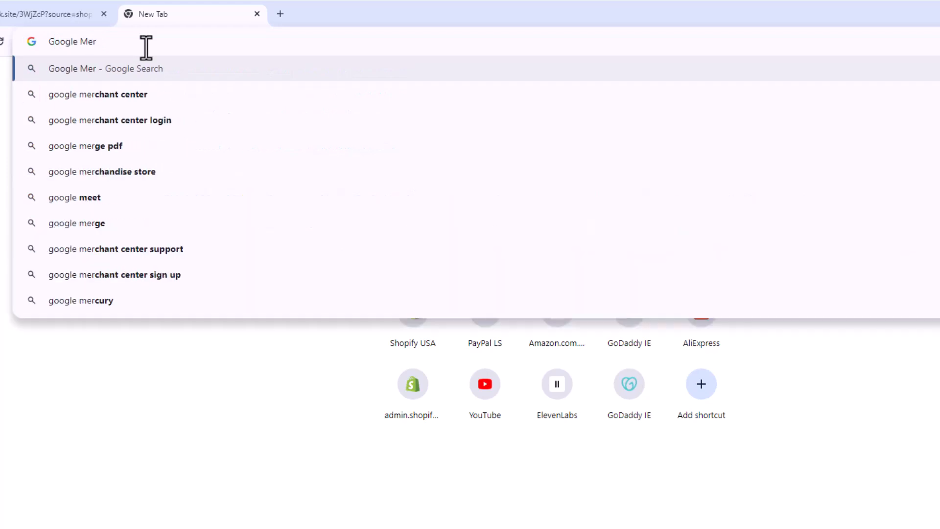
pyautogui.write('chent')
pyautogui.press('Return')
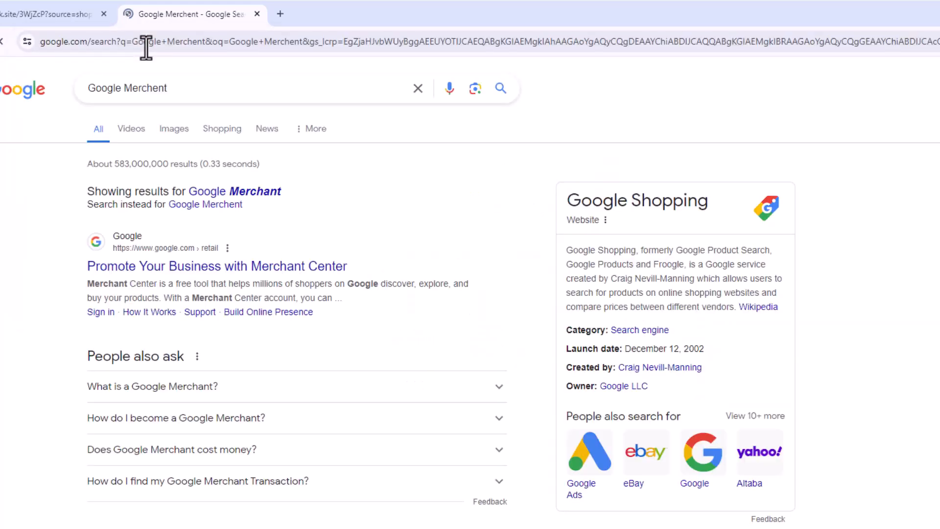
pyautogui.click(249, 270)
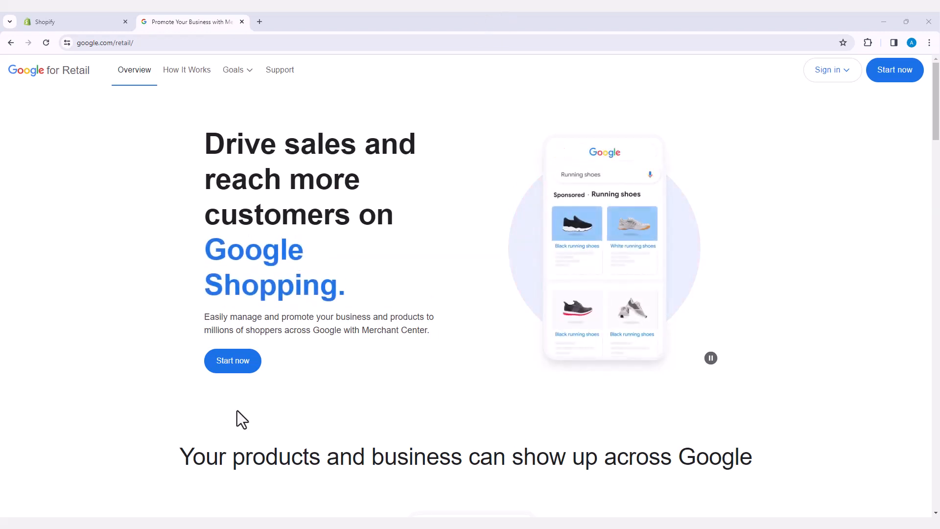
# - Go to the Merchant Center sign-in from the Google for Retail page and state that the business sells products online
pyautogui.scroll(-4, 418, 368)
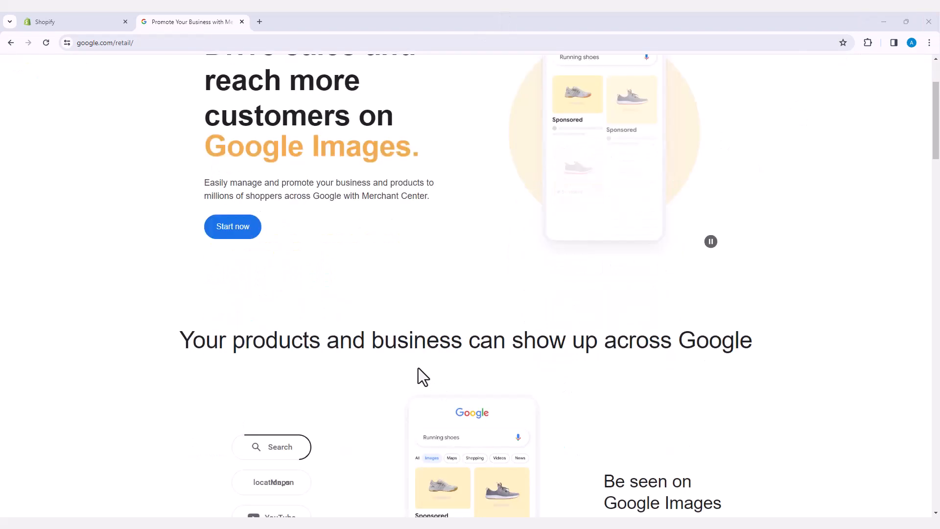
pyautogui.scroll(-7, 418, 368)
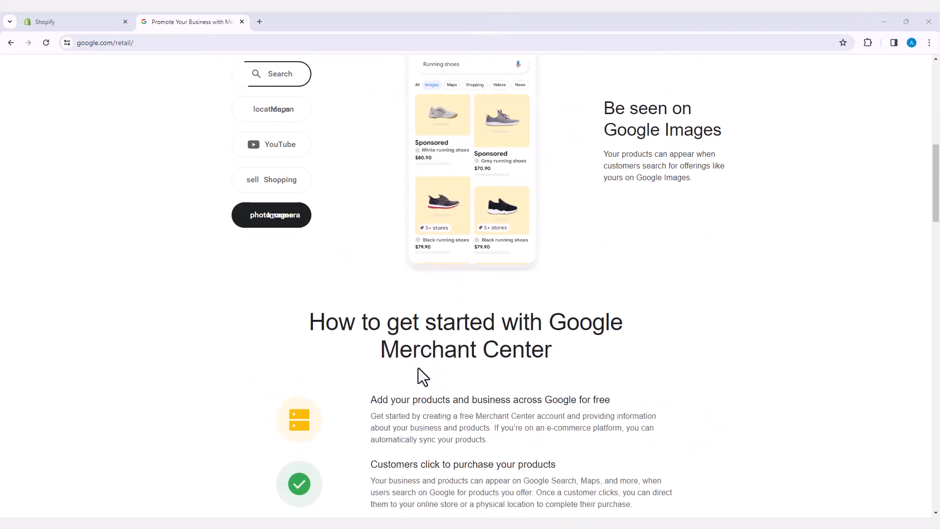
pyautogui.scroll(-9, 418, 368)
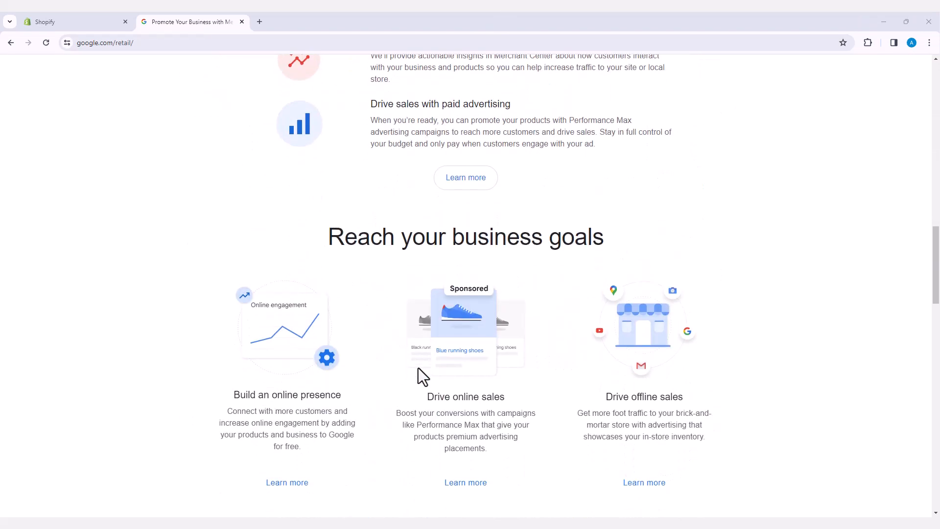
pyautogui.scroll(-6, 418, 368)
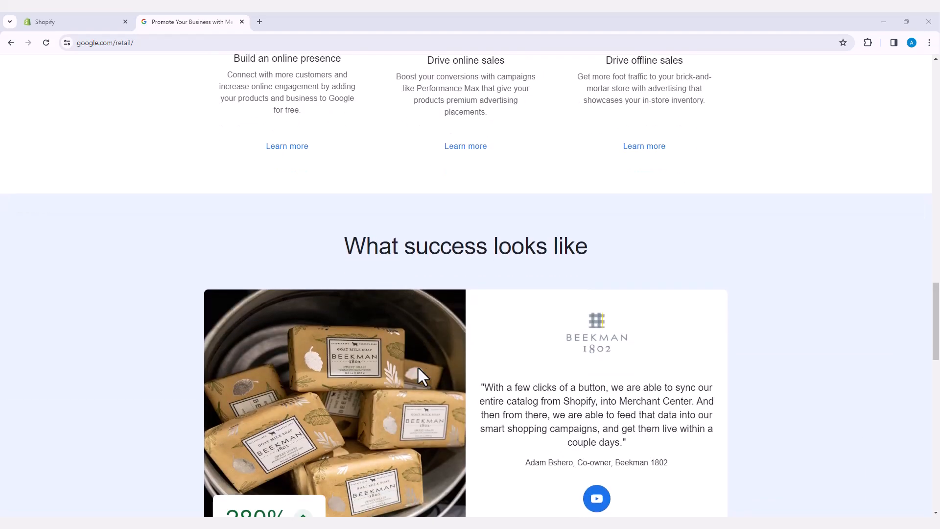
pyautogui.scroll(20, 418, 369)
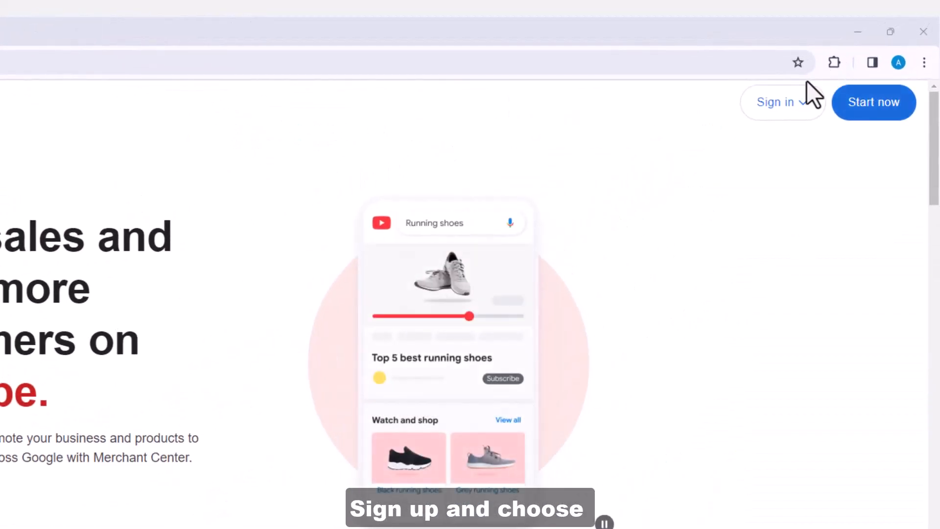
pyautogui.click(780, 104)
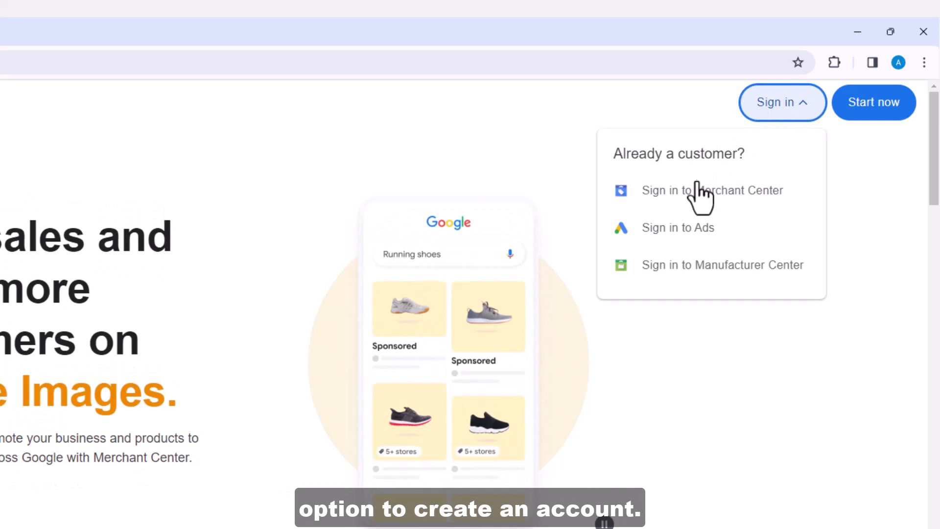
pyautogui.click(700, 191)
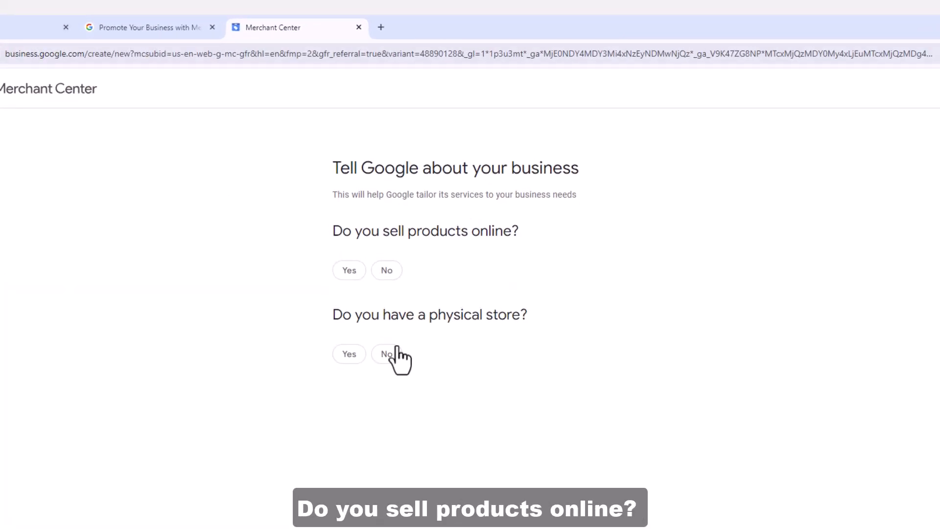
pyautogui.click(356, 272)
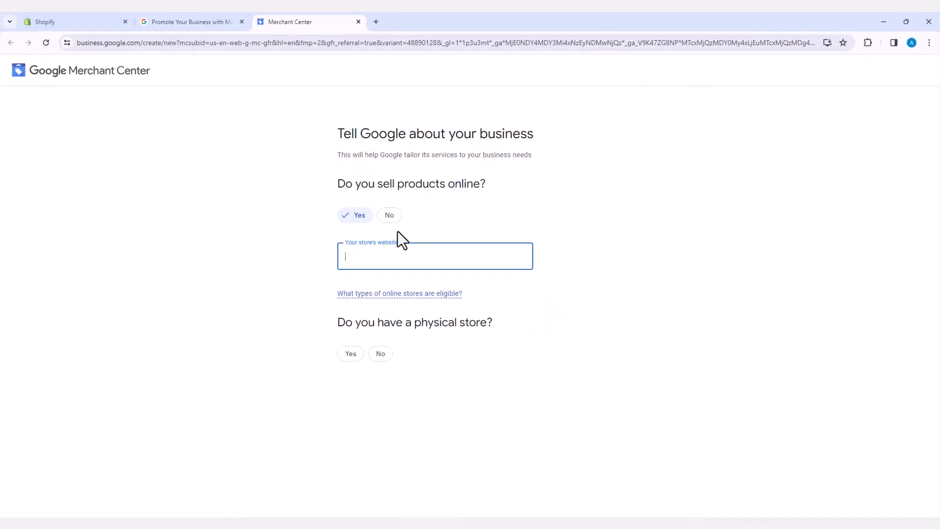
# - Switch to the Shopify admin, open the live online store, and copy its web address
pyautogui.click(75, 21)
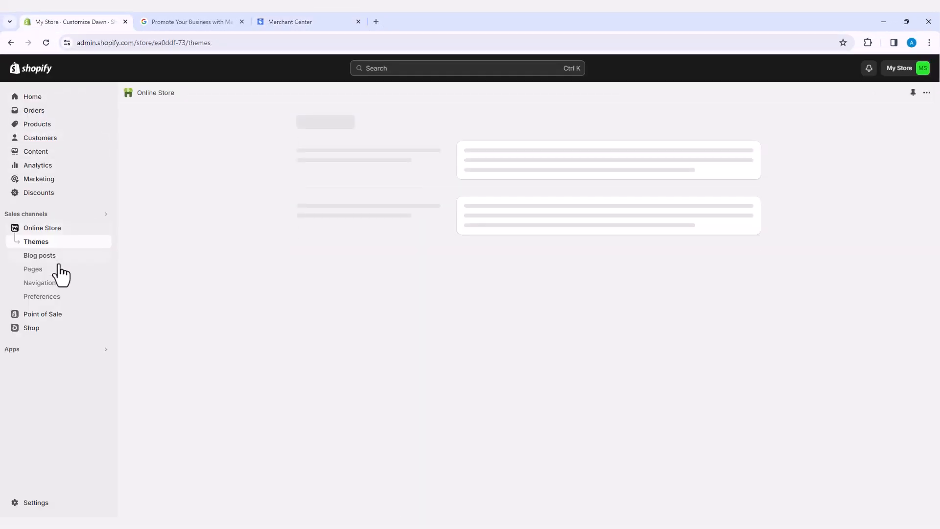
pyautogui.click(105, 228)
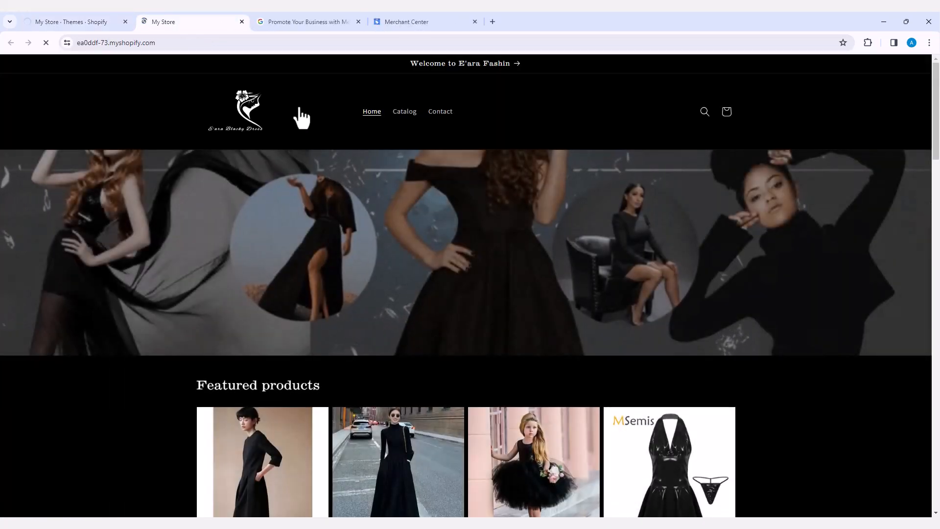
pyautogui.click(321, 43)
pyautogui.hotkey('ctrl', 'c')
pyautogui.click(324, 43)
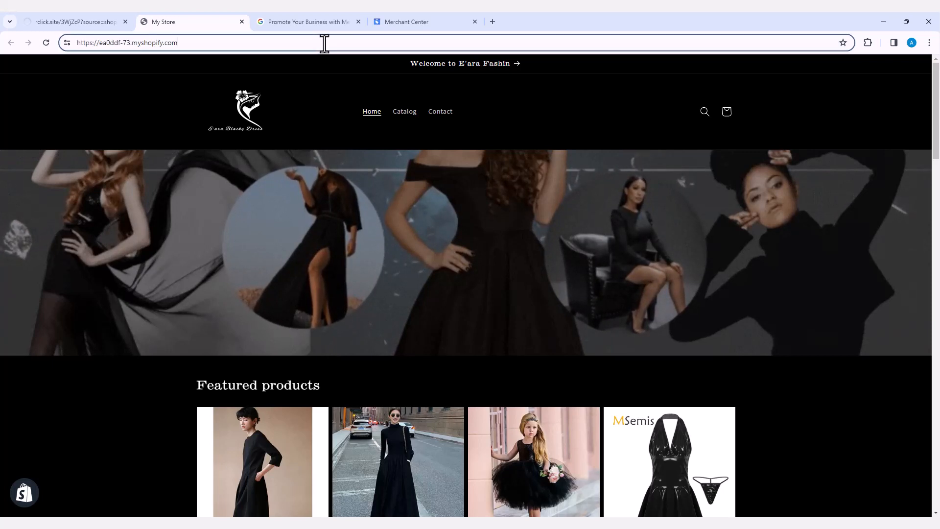
pyautogui.hotkey('ctrl', 'a')
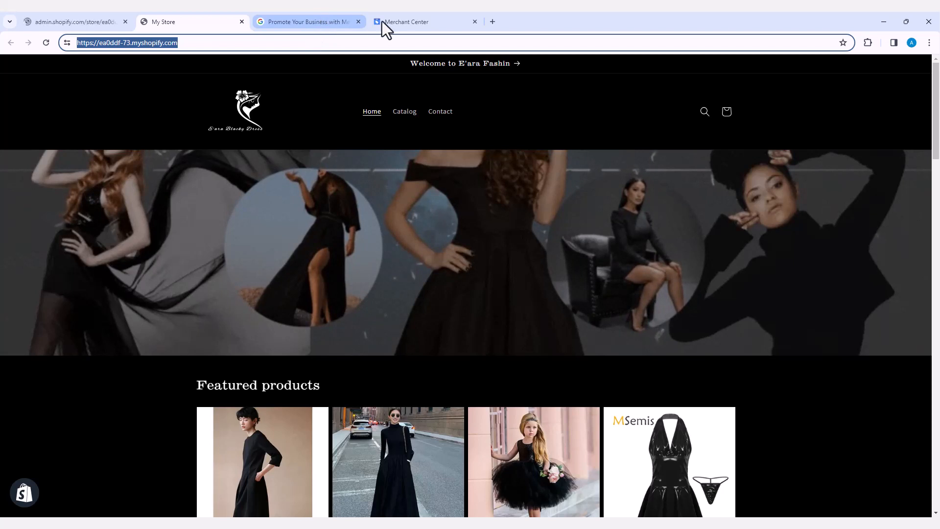
pyautogui.click(403, 22)
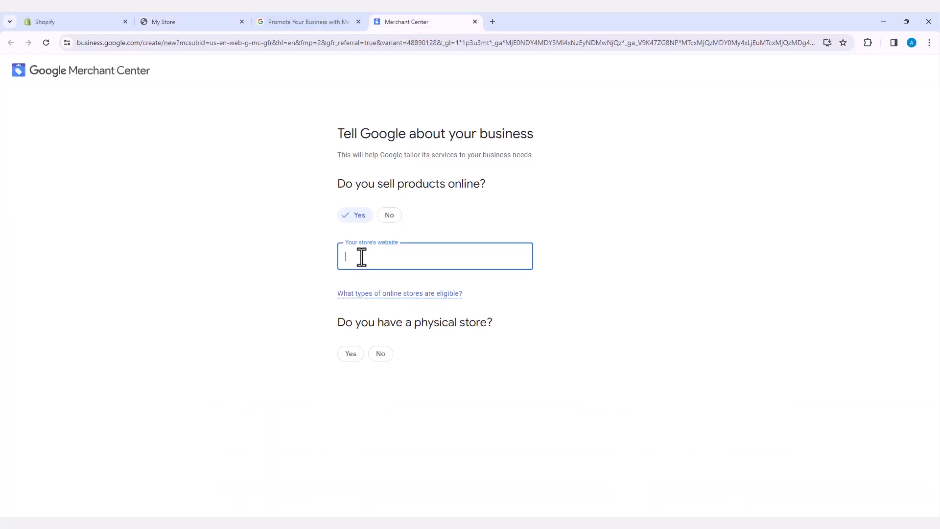
pyautogui.hotkey('ctrl', 'v')
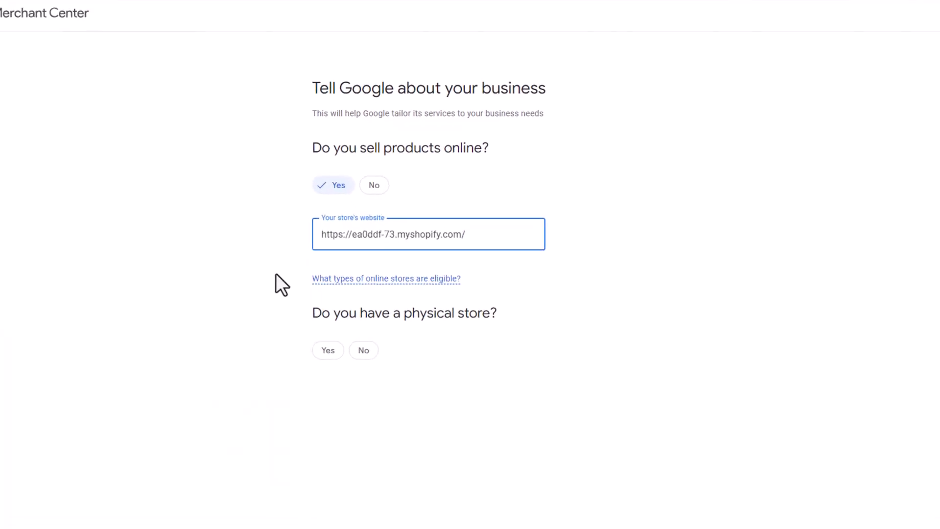
pyautogui.click(367, 350)
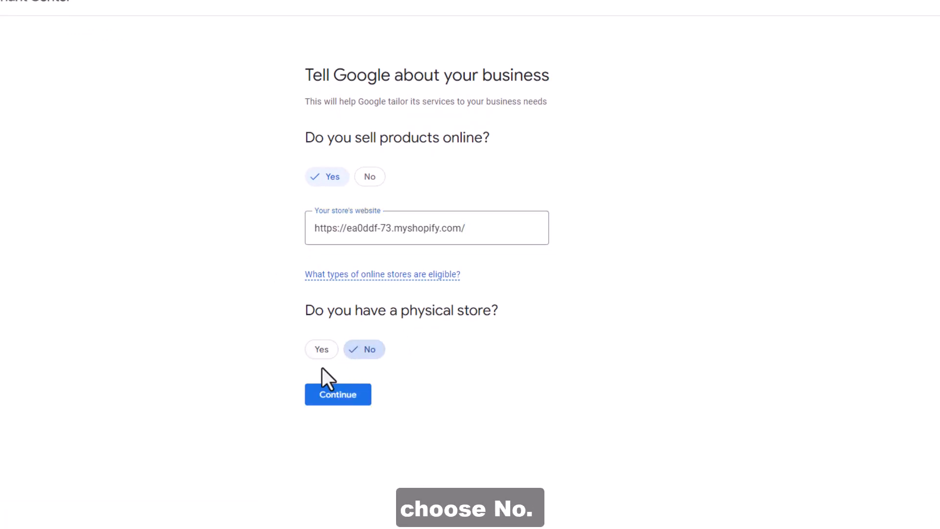
pyautogui.click(328, 397)
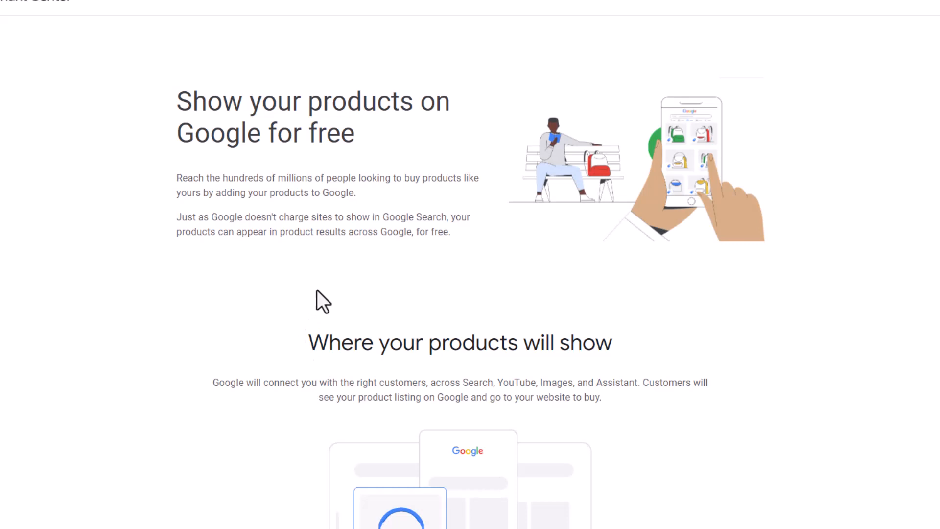
# - Review where products will show and what is needed for free listings, and continue to Merchant Center's business info
pyautogui.scroll(-2, 326, 297)
pyautogui.scroll(-2, 329, 291)
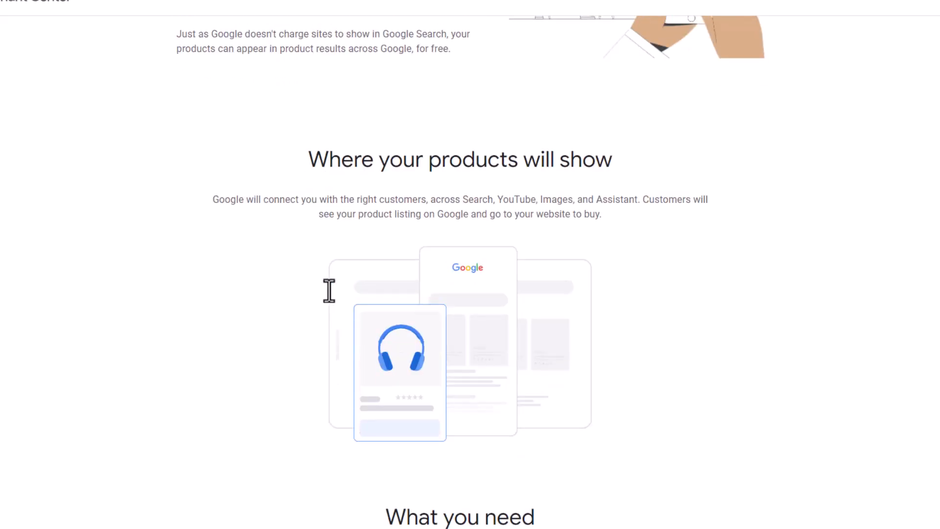
pyautogui.scroll(-3, 329, 290)
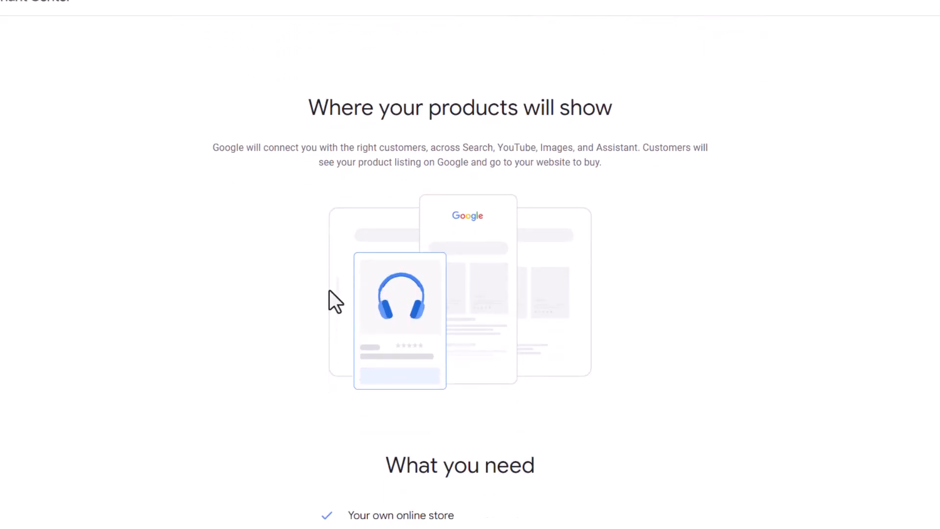
pyautogui.scroll(-3, 330, 290)
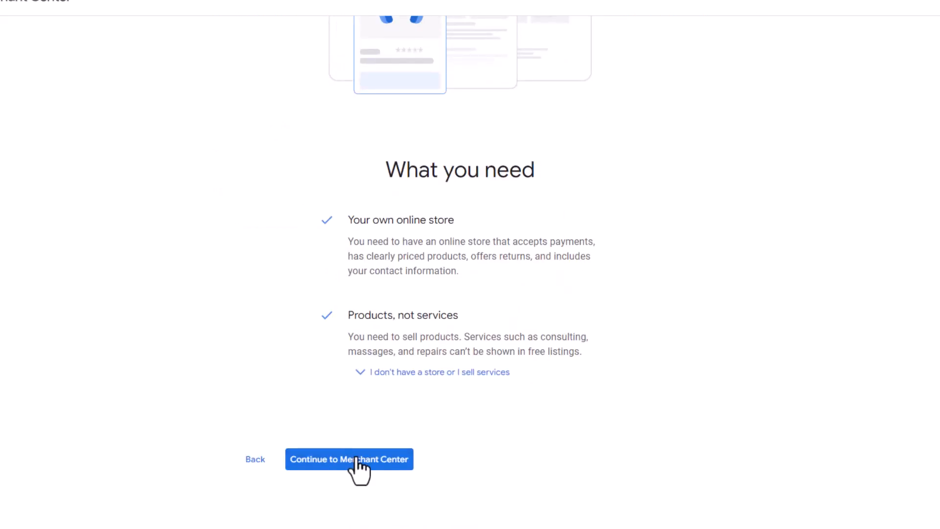
pyautogui.click(343, 462)
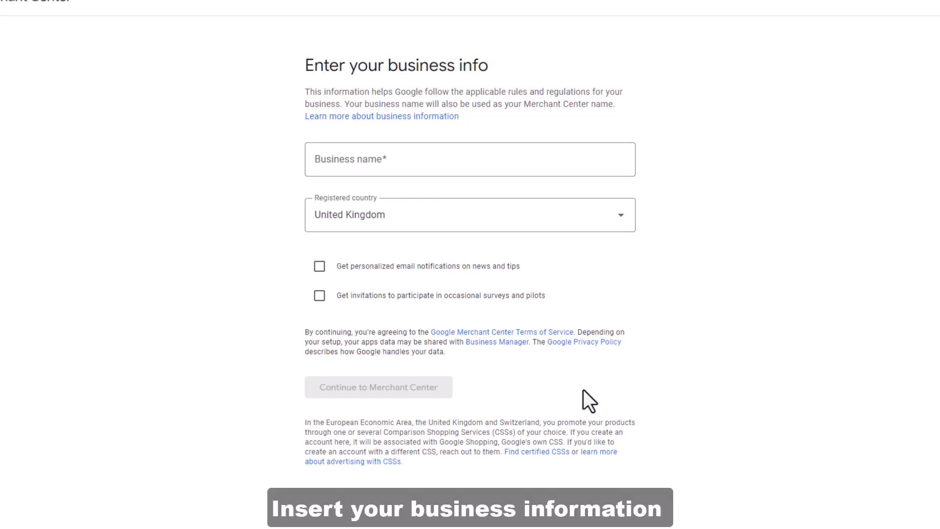
# - Set the business name to Eara Shop and the registered country to Ethiopia
pyautogui.click(354, 158)
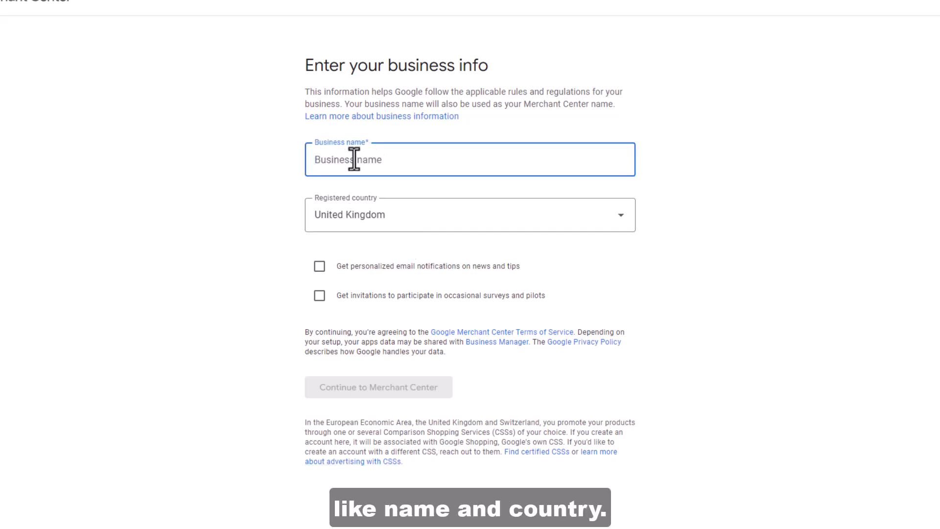
pyautogui.write('Eara Sh')
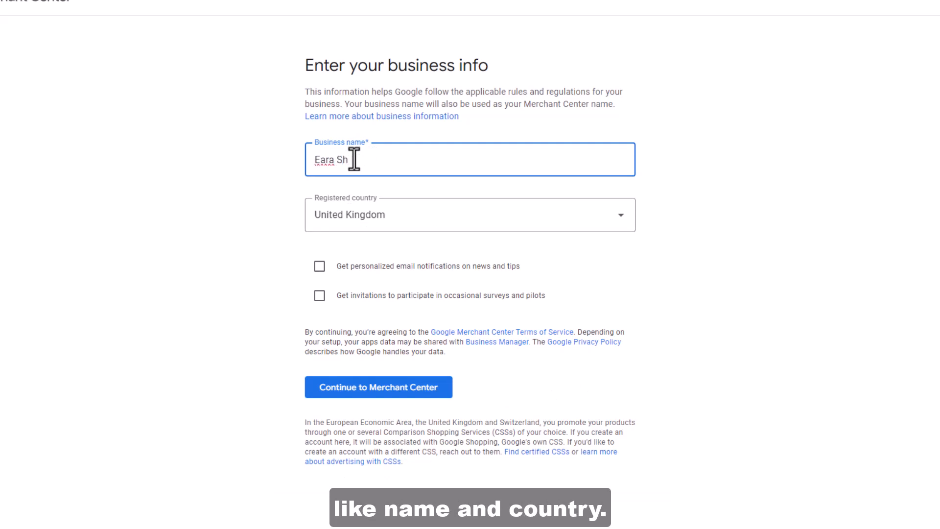
pyautogui.write('opi')
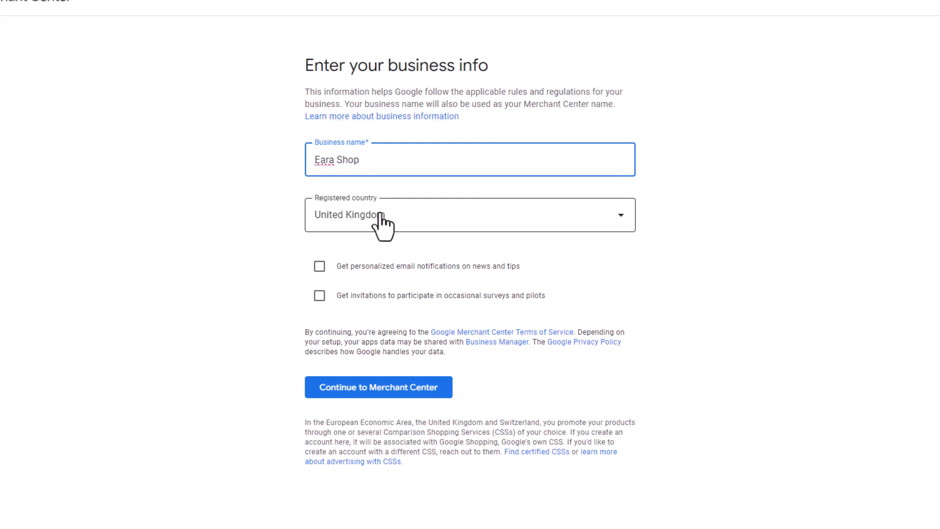
pyautogui.click(381, 215)
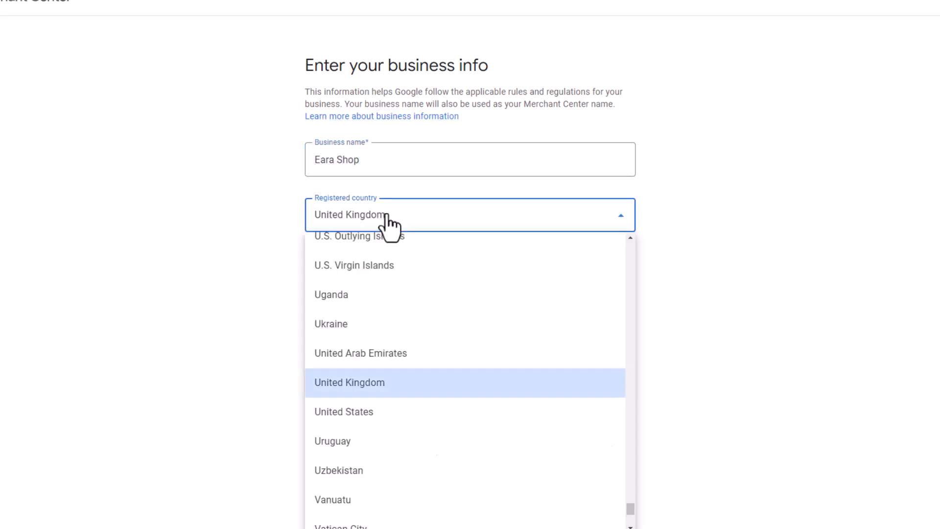
pyautogui.scroll(20, 384, 382)
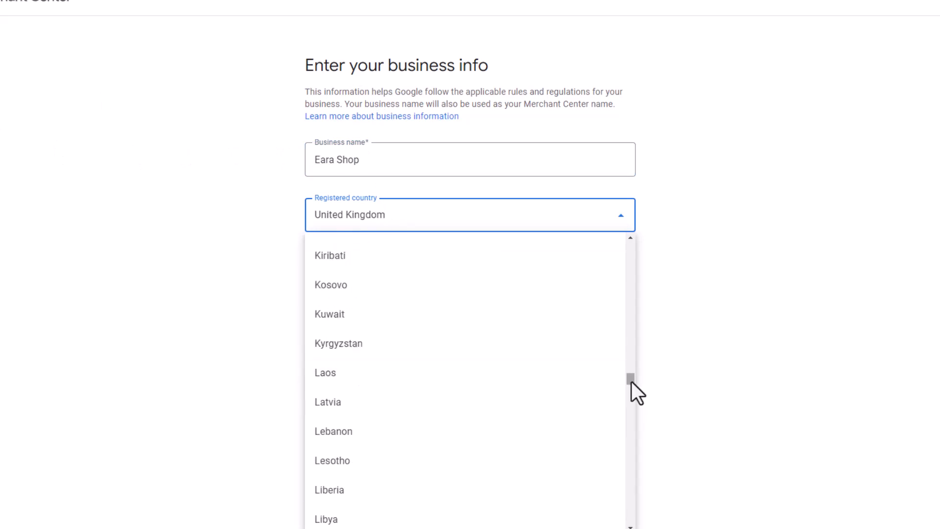
pyautogui.moveTo(630, 381); pyautogui.dragTo(633, 328)
pyautogui.click(486, 337)
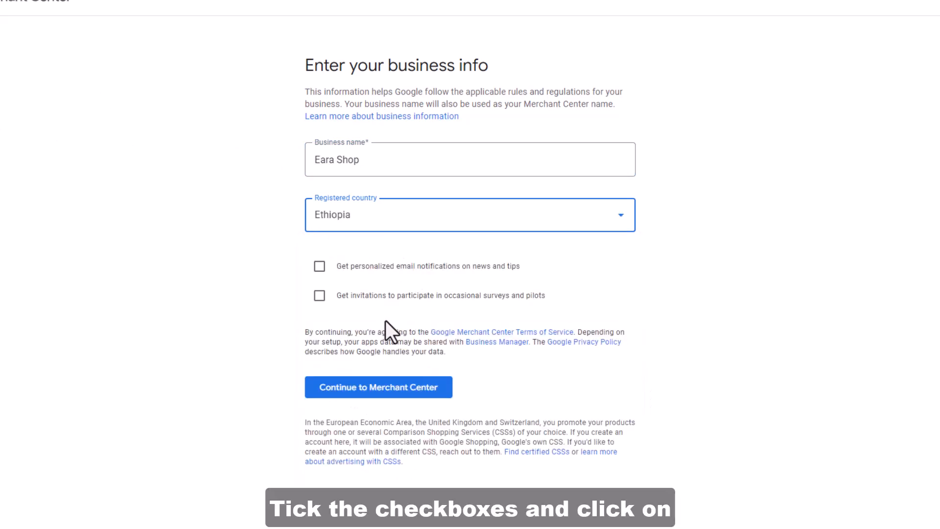
# - Opt in to news and tips emails and survey invitations, continue to Merchant Center, and get started from the welcome message
pyautogui.click(321, 267)
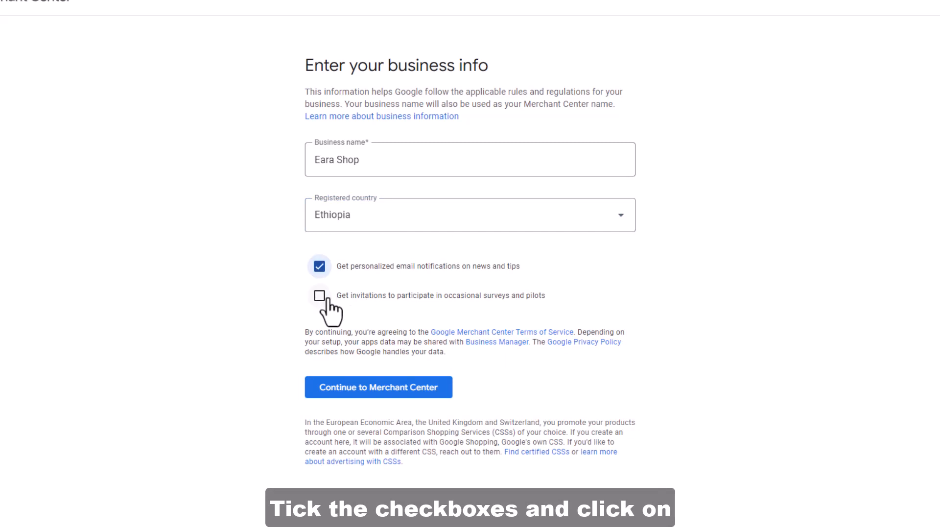
pyautogui.click(320, 296)
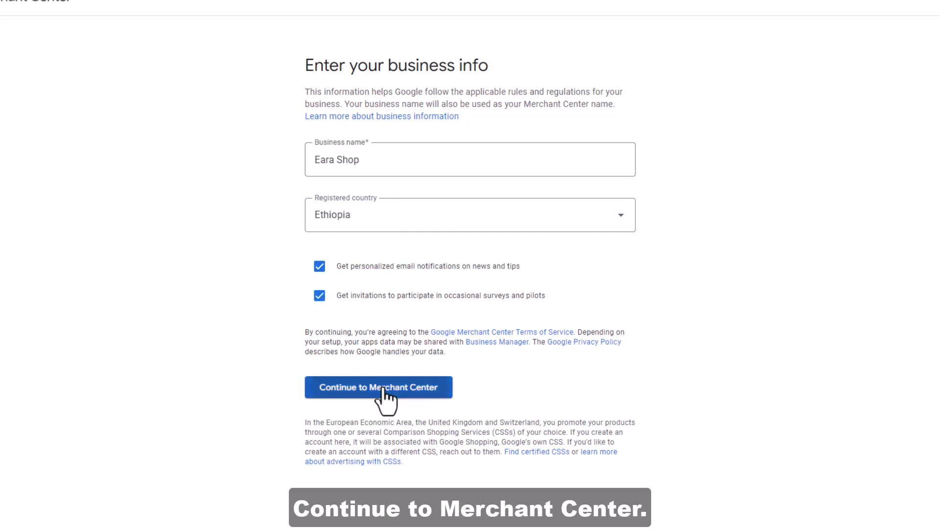
pyautogui.click(385, 389)
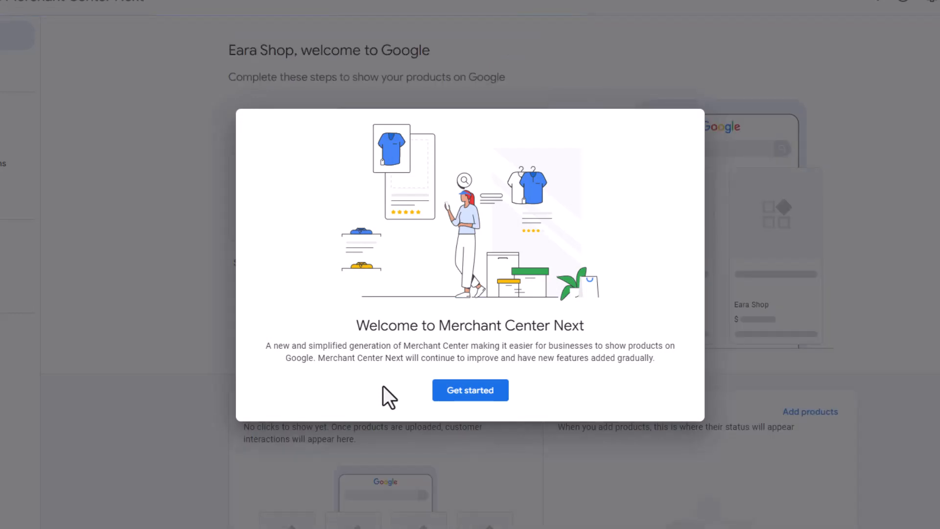
pyautogui.click(470, 390)
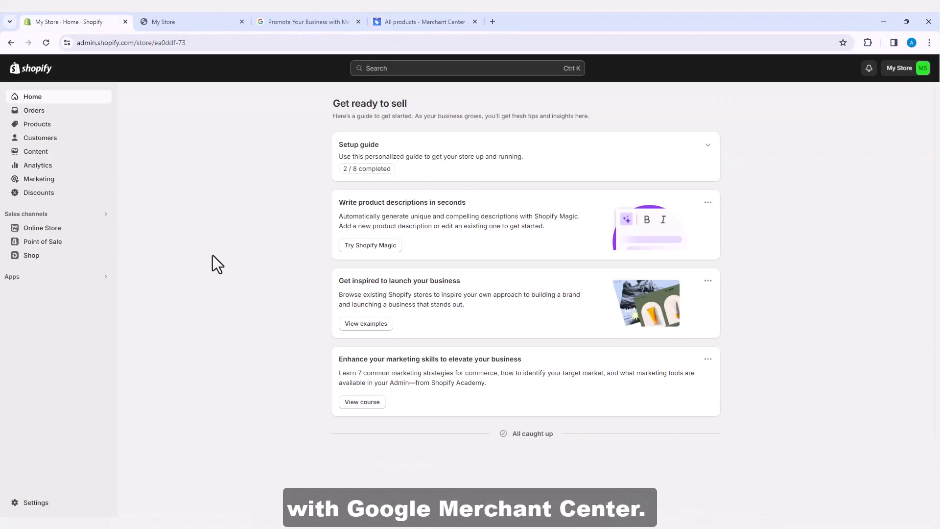
# - Open the Shopify App Store from the store's recommended apps
pyautogui.click(17, 279)
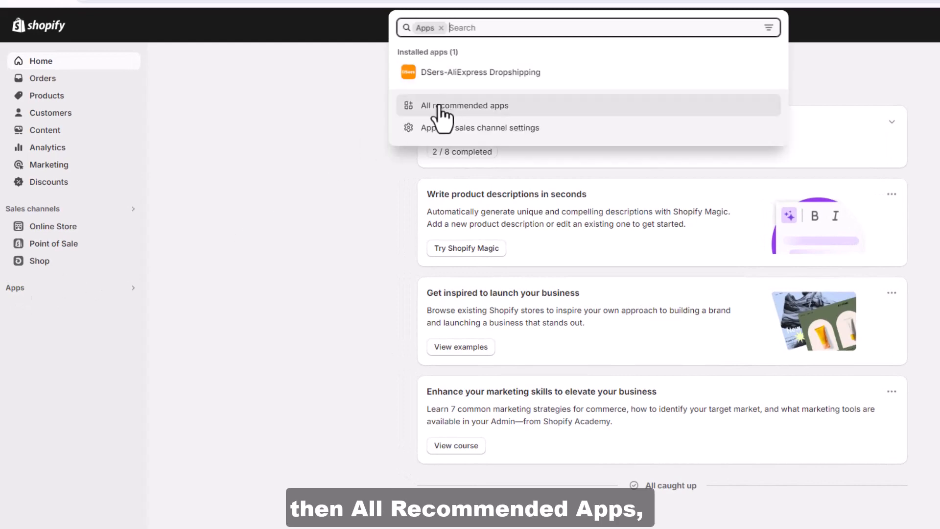
pyautogui.click(440, 106)
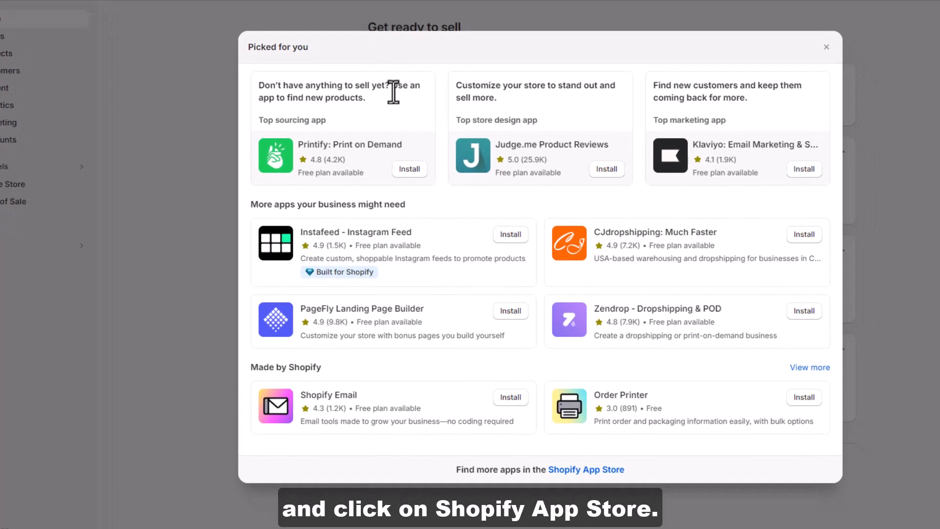
pyautogui.click(583, 470)
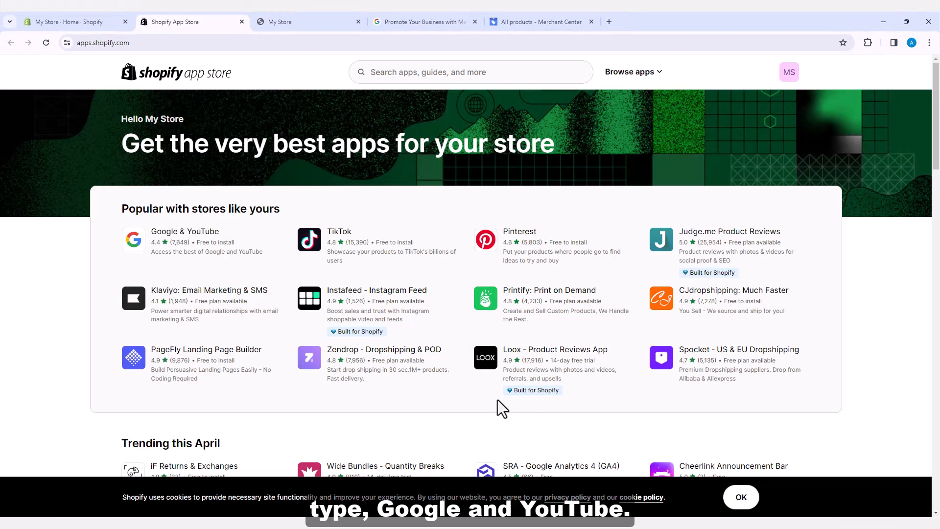
# - Search the app store for google and youtube, open the Google & YouTube app, and install it on the store
pyautogui.click(417, 74)
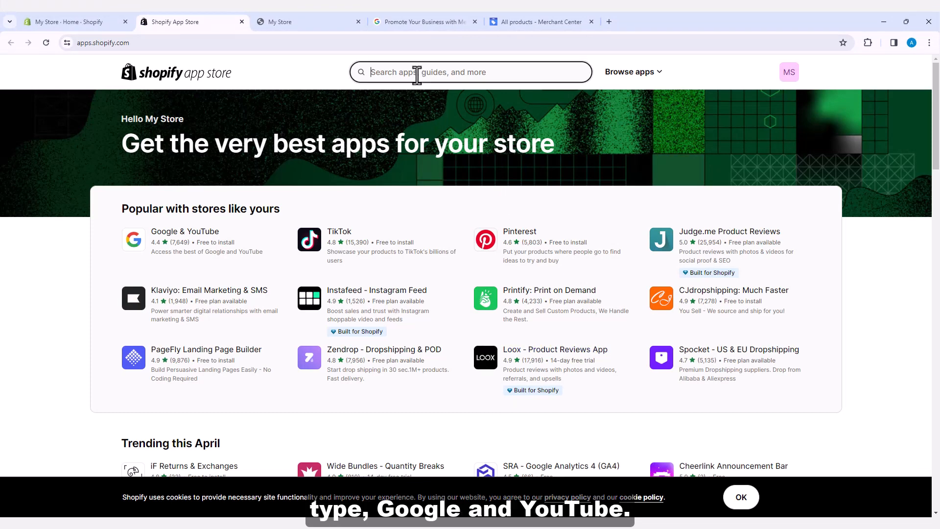
pyautogui.write('Google and')
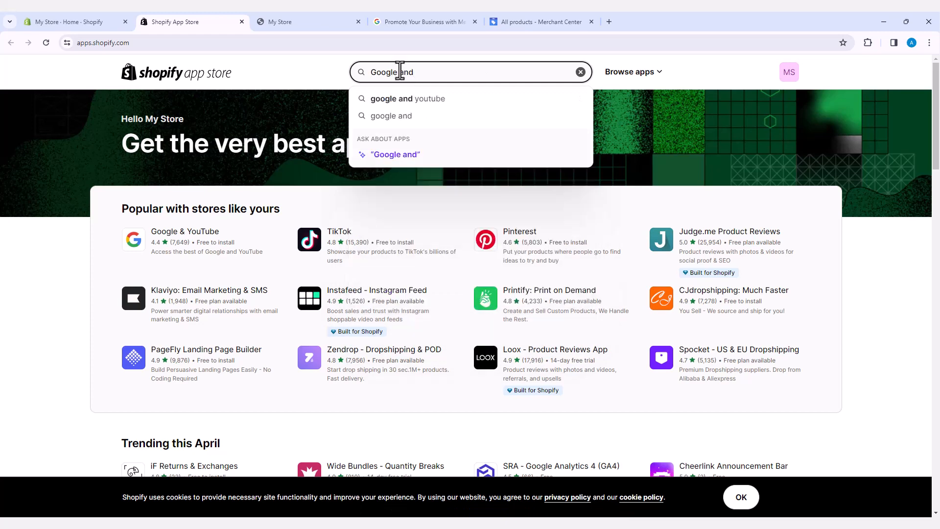
pyautogui.click(401, 98)
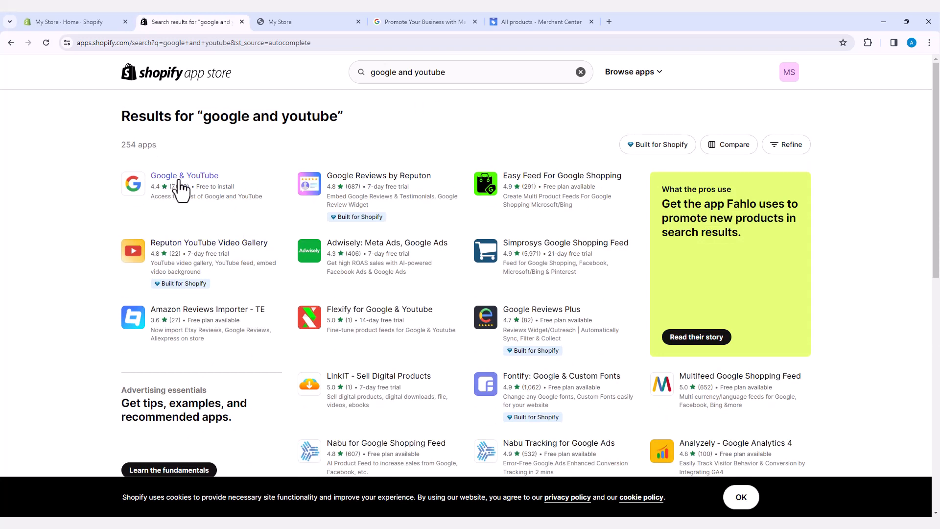
pyautogui.click(201, 180)
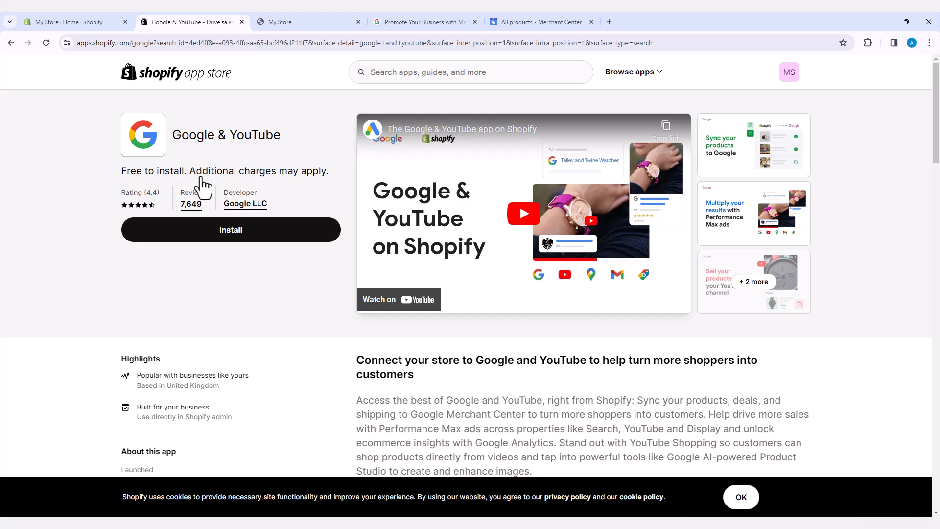
pyautogui.click(236, 237)
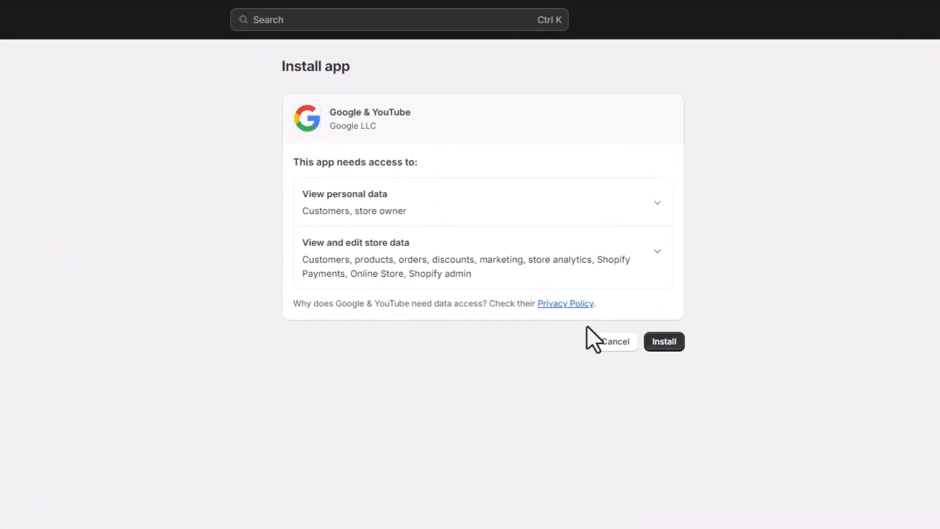
pyautogui.click(654, 342)
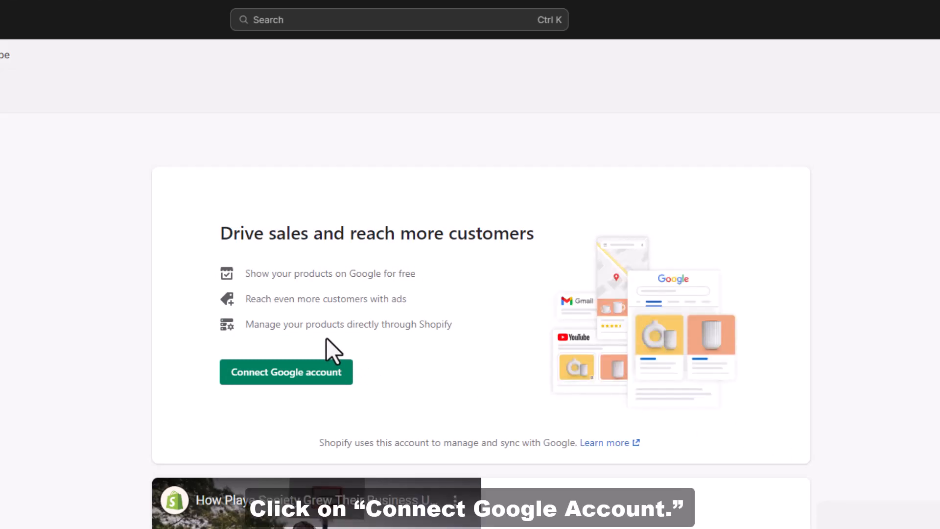
# - Connect the existing Google account to the Google & YouTube app and allow Google Channel by Shopify the requested access
pyautogui.click(291, 376)
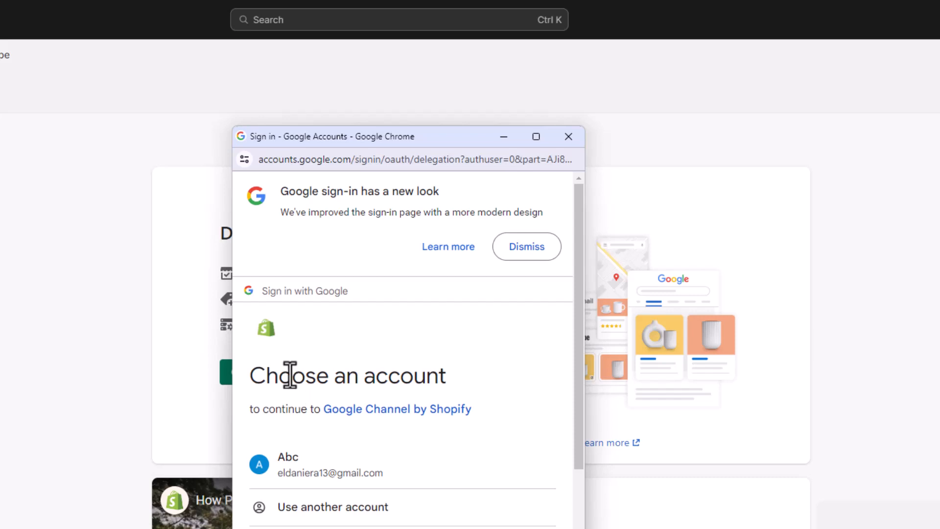
pyautogui.click(317, 479)
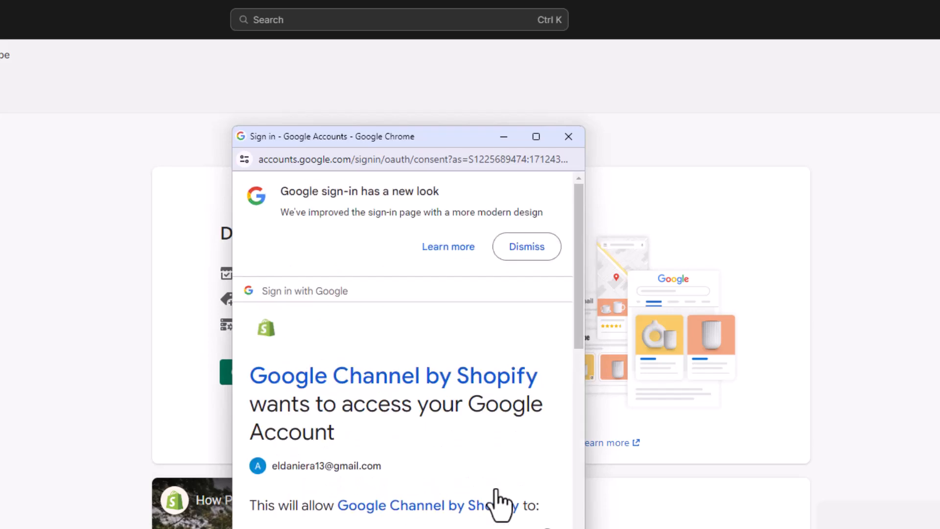
pyautogui.scroll(-5, 343, 466)
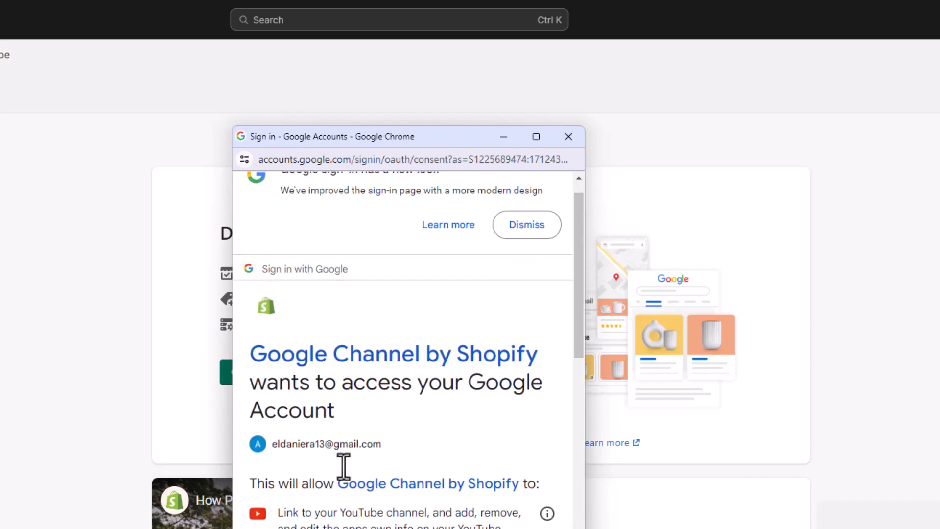
pyautogui.scroll(-3, 343, 465)
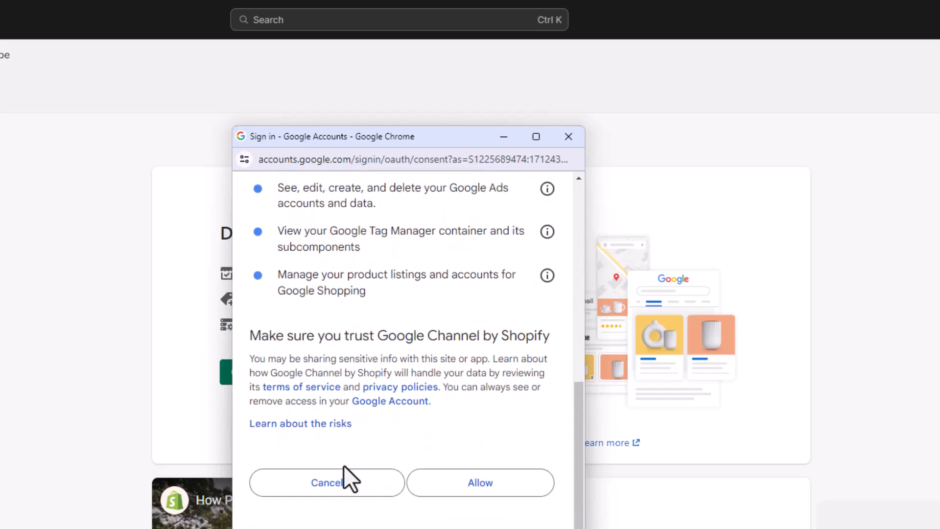
pyautogui.click(484, 482)
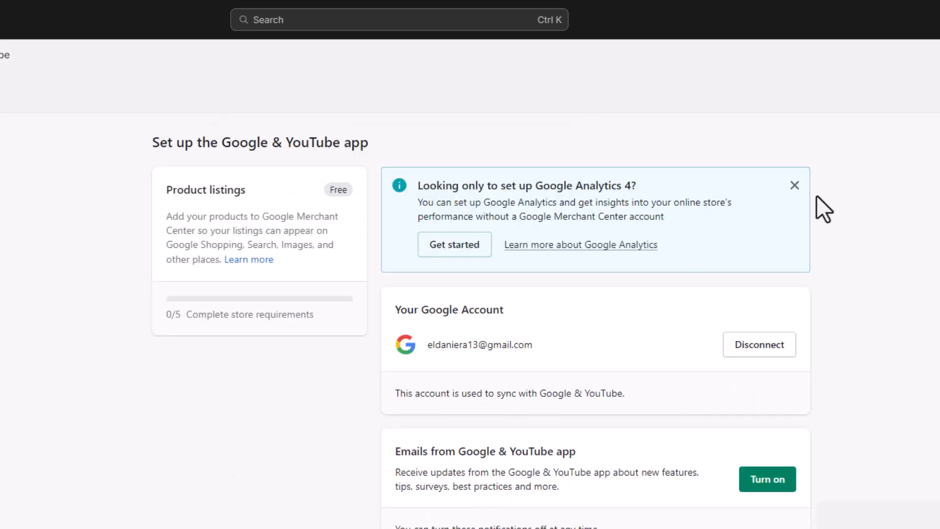
# - Dismiss the Google Analytics 4 suggestion and turn on emails from the Google & YouTube app
pyautogui.click(794, 185)
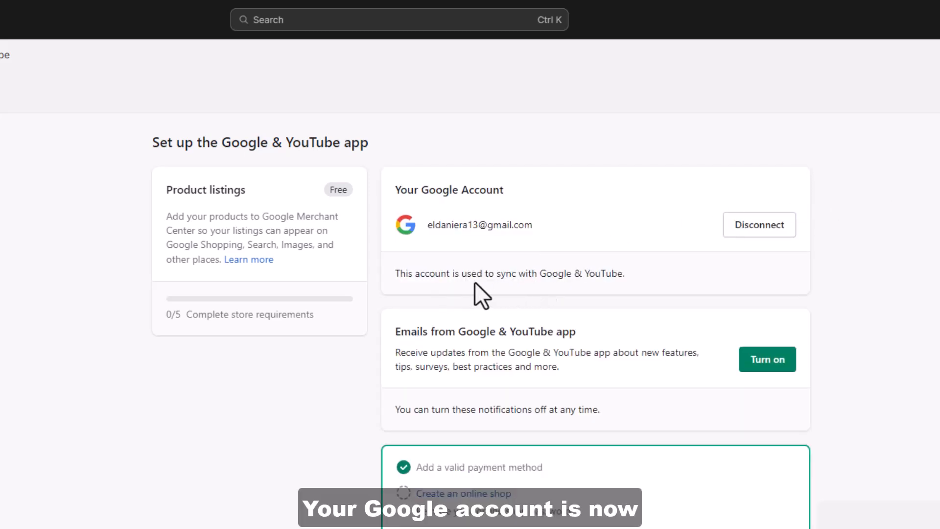
pyautogui.moveTo(394, 277); pyautogui.dragTo(640, 282)
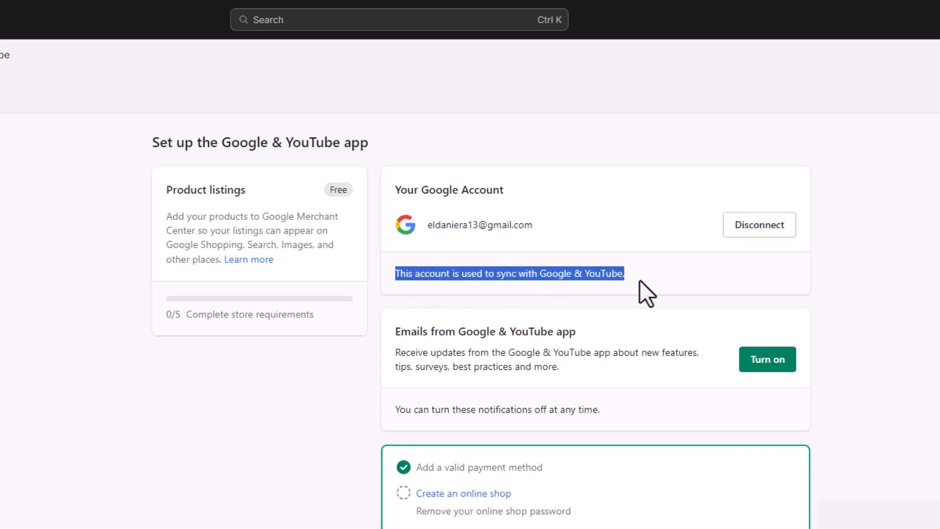
pyautogui.click(317, 372)
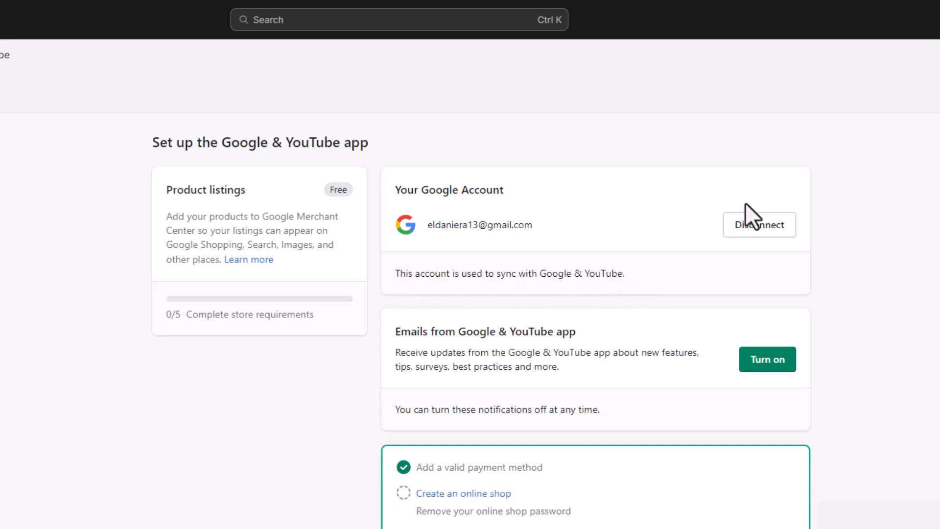
pyautogui.click(774, 362)
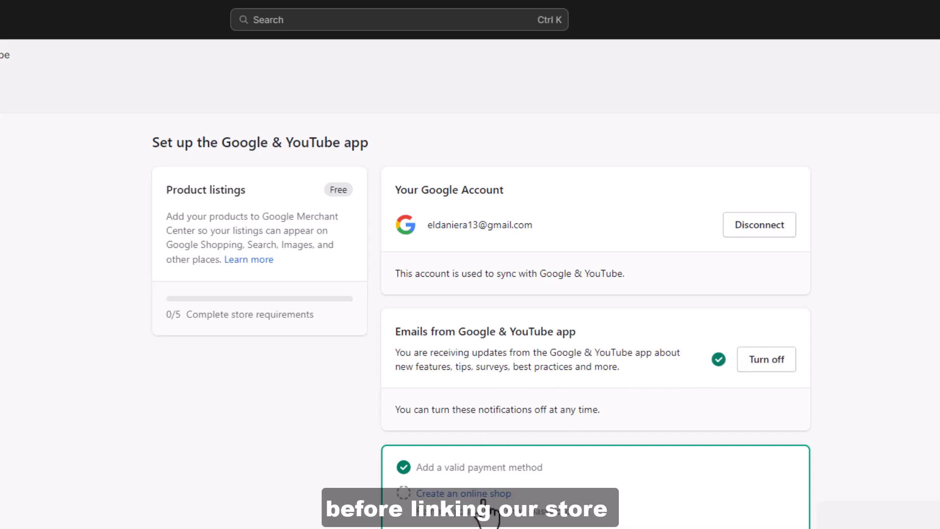
# - Review the Google & YouTube setup checklist, go to the store's policy settings, and turn on the return rules
pyautogui.scroll(-3, 483, 514)
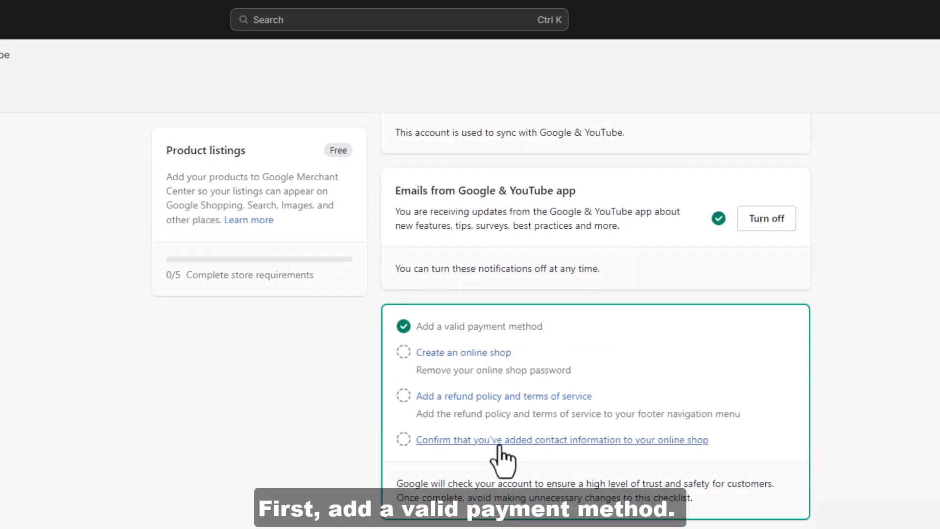
pyautogui.scroll(2, 315, 478)
pyautogui.scroll(-1, 505, 515)
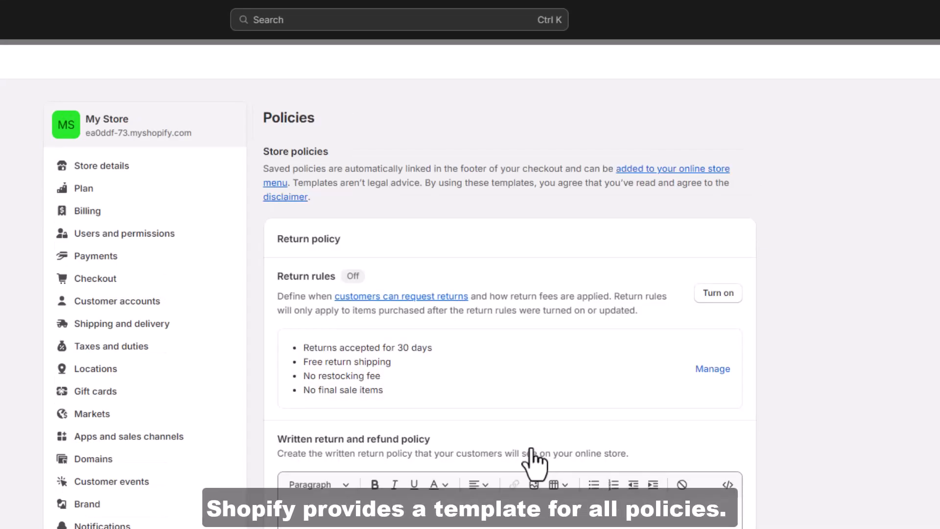
pyautogui.click(721, 294)
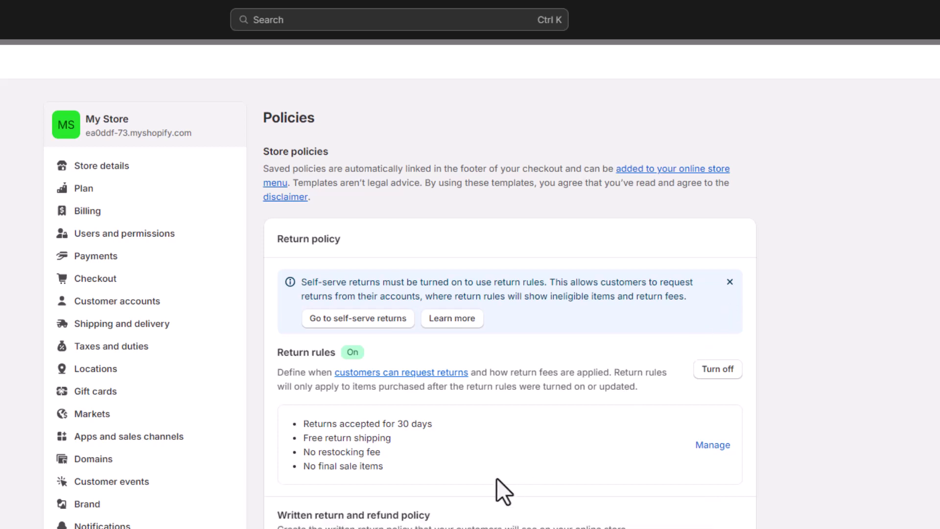
# - Create the written return and refund policy from the template and read through its text
pyautogui.scroll(-5, 497, 479)
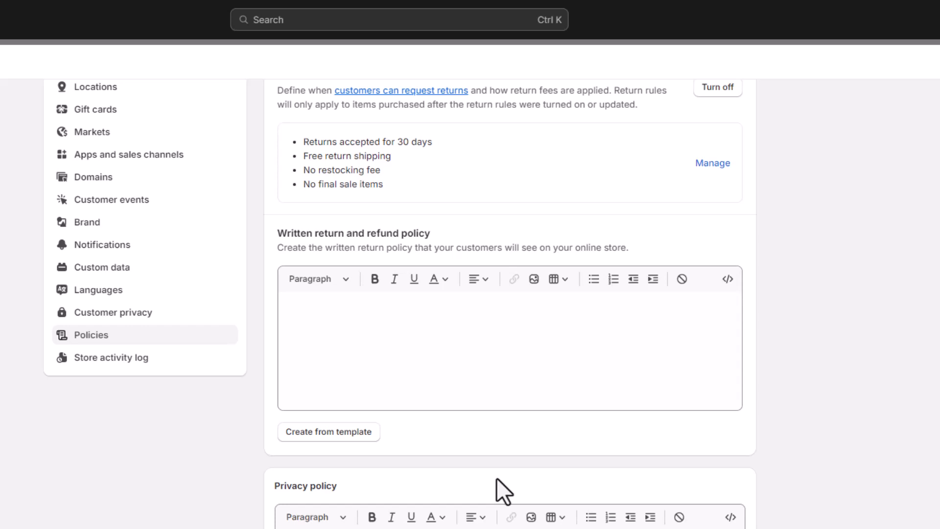
pyautogui.click(337, 433)
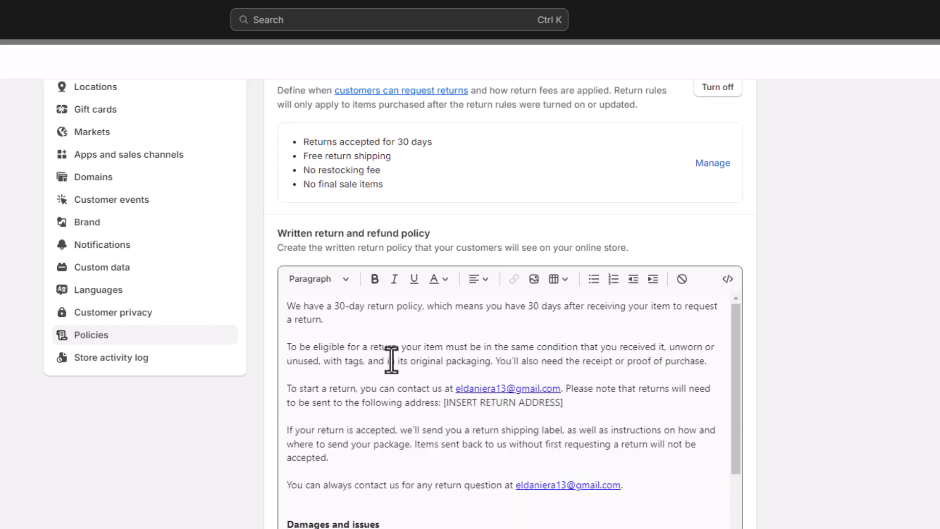
pyautogui.scroll(-6, 394, 370)
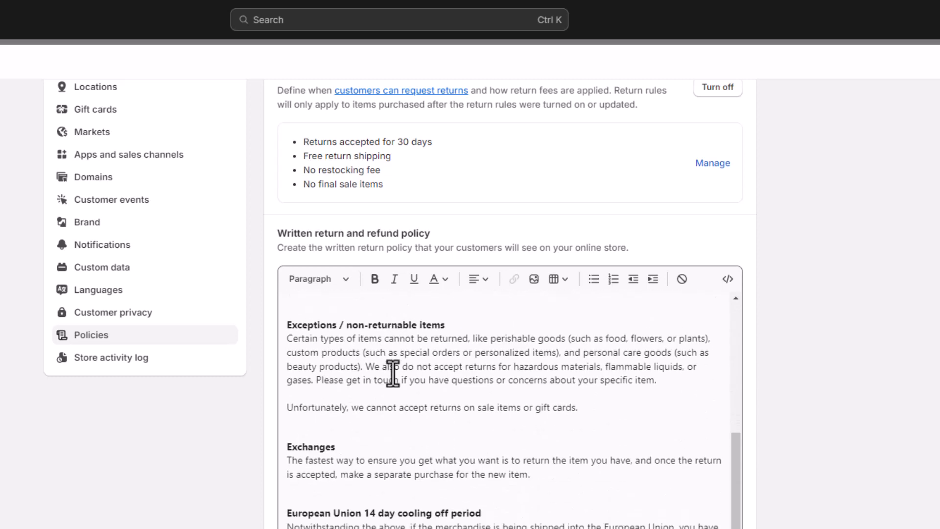
pyautogui.scroll(-9, 237, 477)
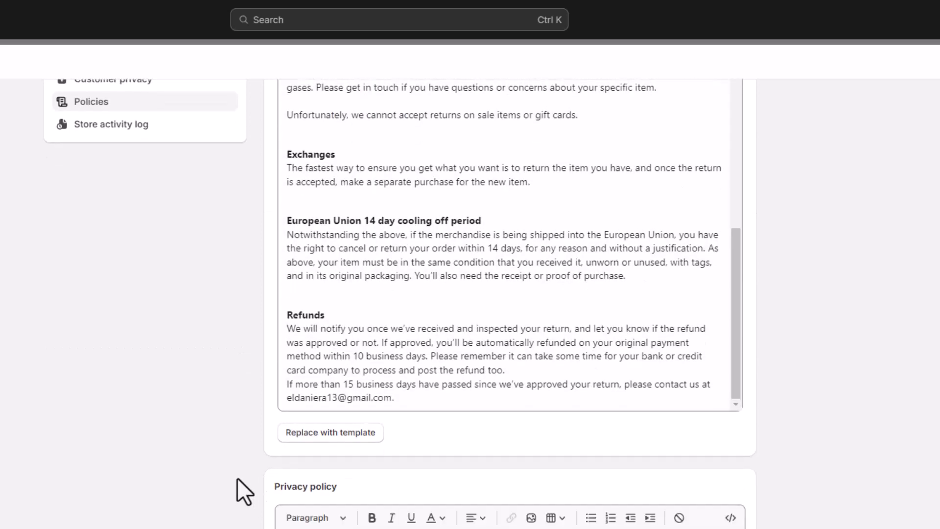
# - Fill in the privacy policy and the terms of service from their templates
pyautogui.scroll(-4, 237, 477)
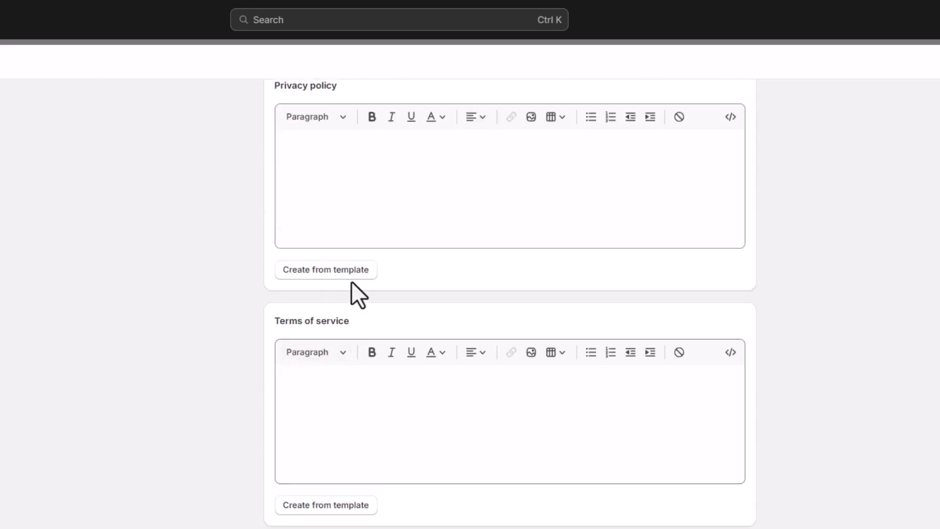
pyautogui.click(347, 274)
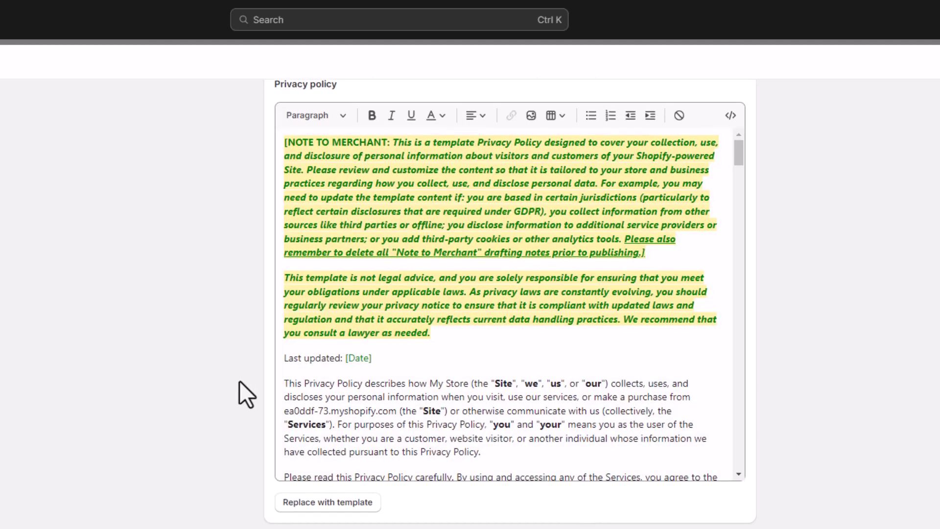
pyautogui.scroll(-7, 239, 380)
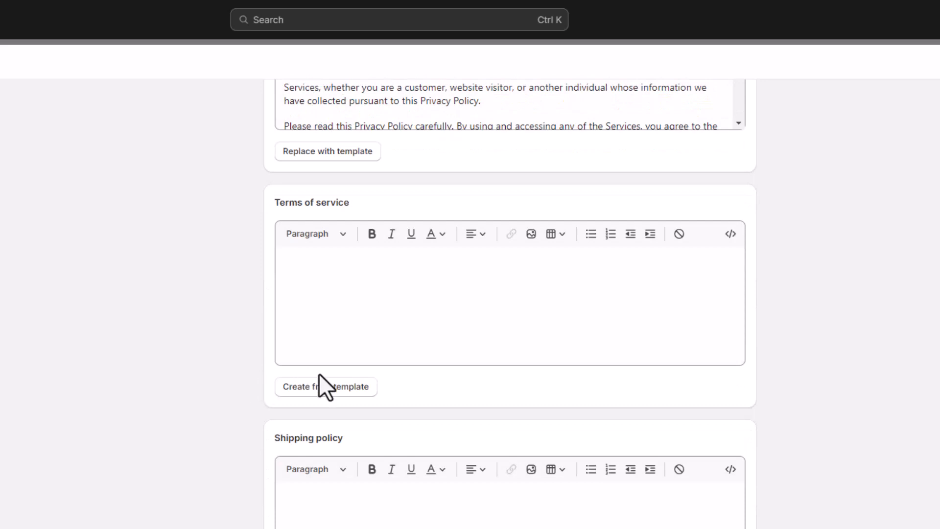
pyautogui.click(326, 387)
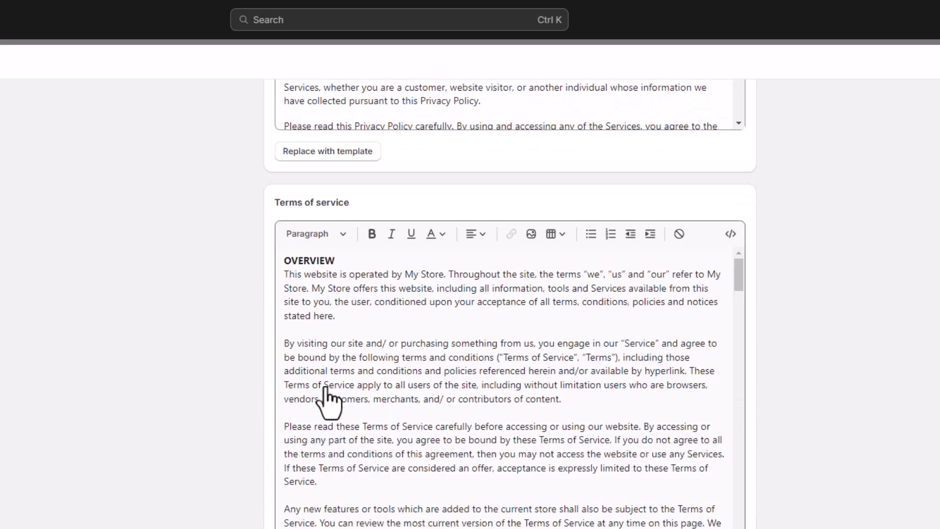
# - Fill in the store's contact information from the template, leave the shipping policy empty, and save the policies
pyautogui.scroll(-1, 242, 403)
pyautogui.scroll(-7, 243, 403)
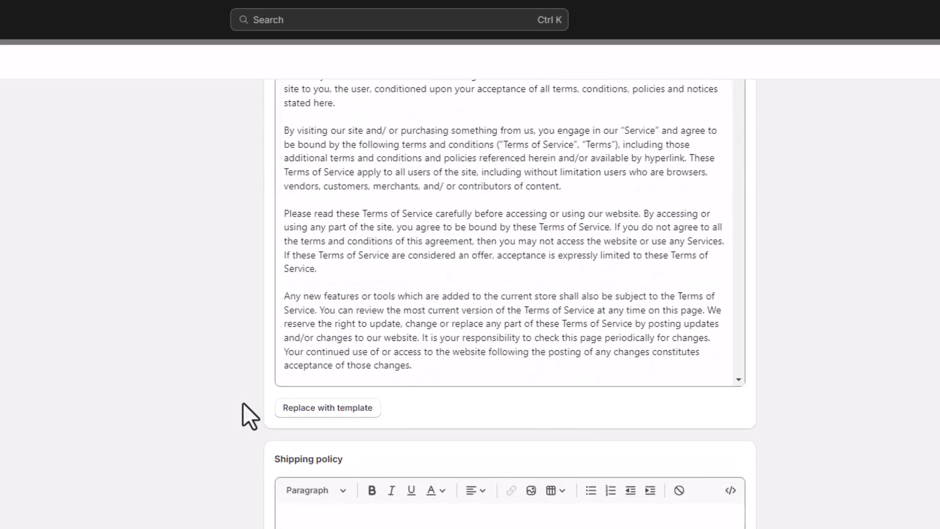
pyautogui.scroll(-3, 243, 402)
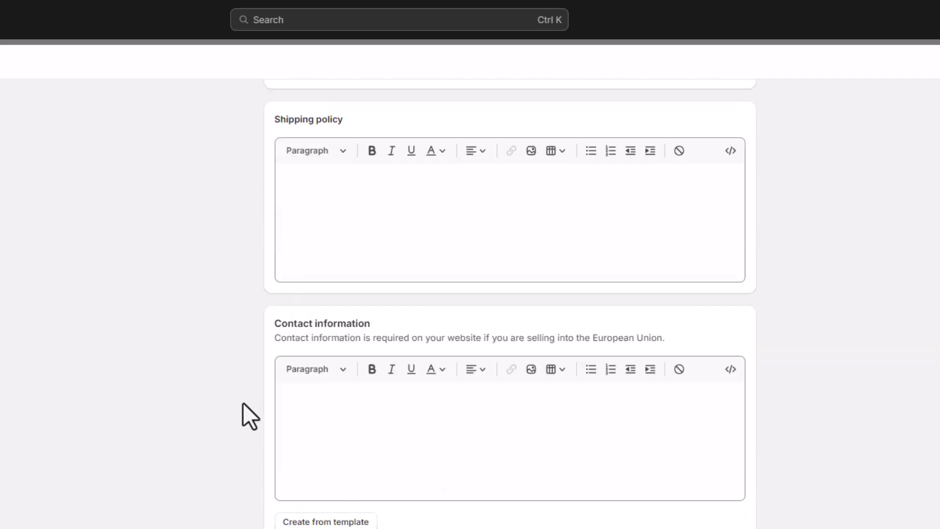
pyautogui.click(315, 519)
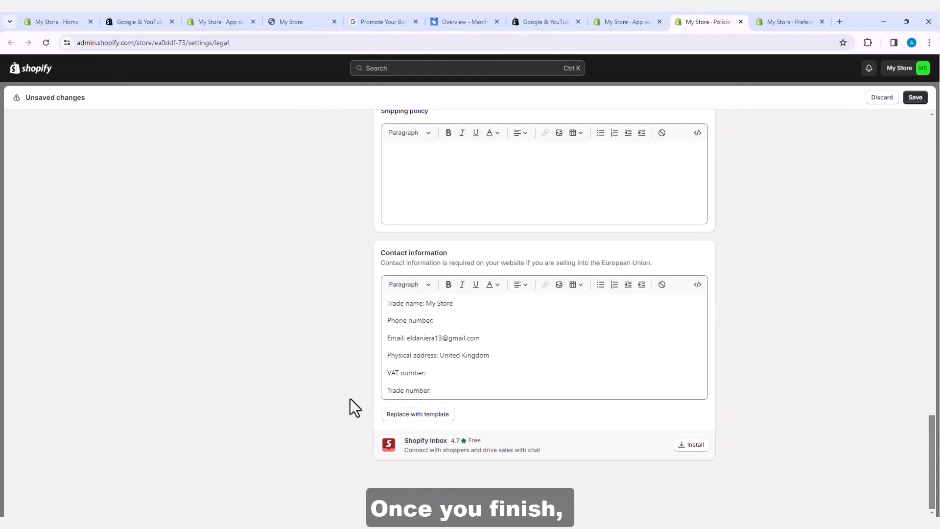
pyautogui.click(915, 97)
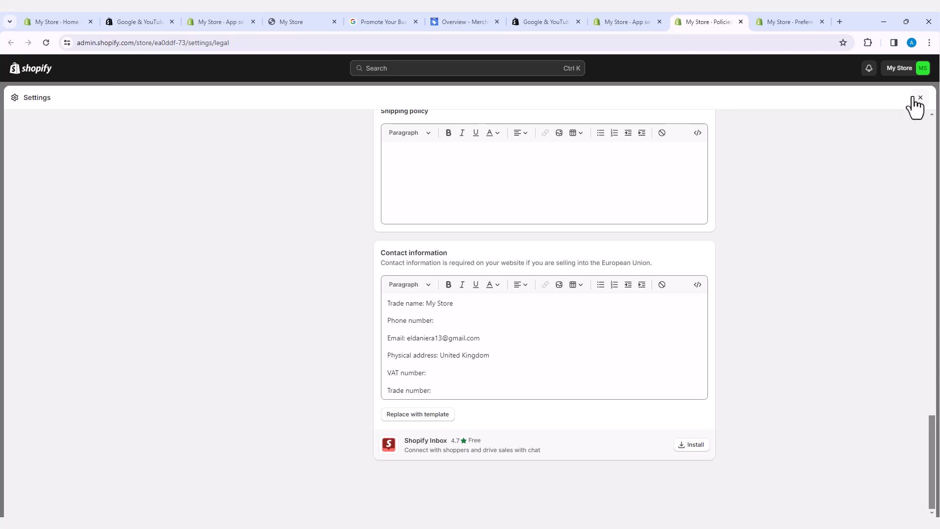
# - Return to the Google & YouTube app setup and confirm that contact information has been added to the online shop
pyautogui.click(621, 21)
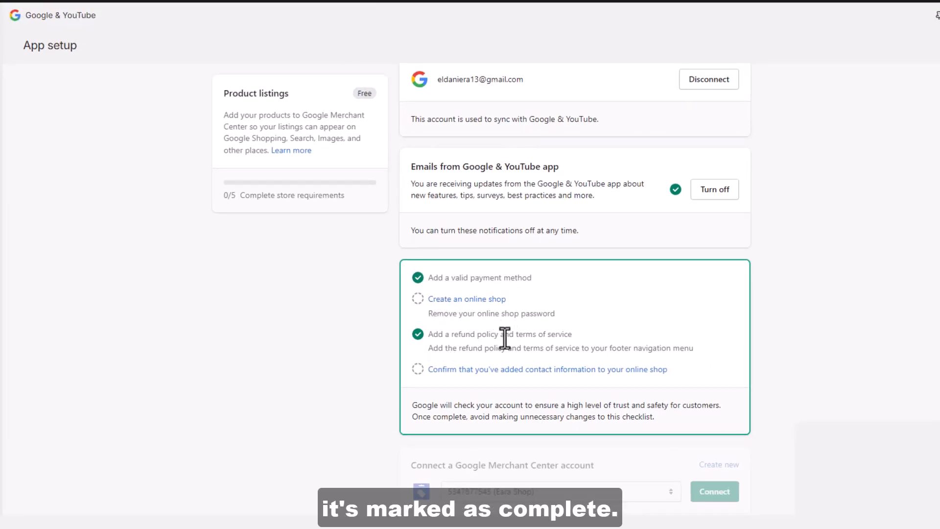
pyautogui.click(477, 370)
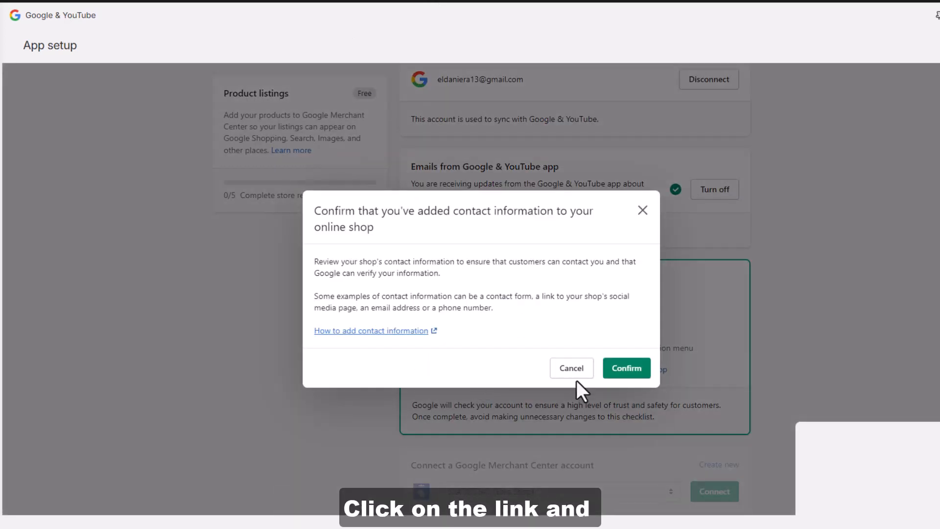
pyautogui.click(624, 376)
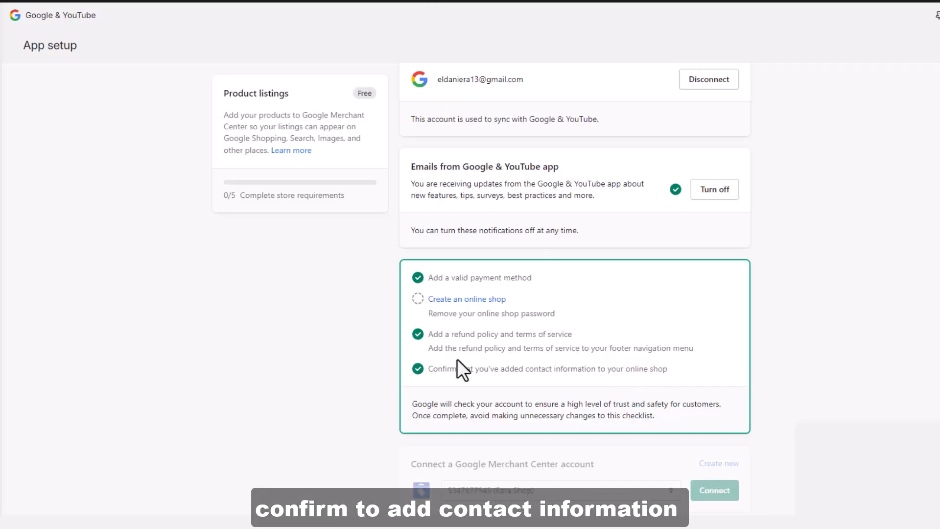
# - Go from the checklist's online shop requirement to the store preferences and set the homepage title to "Eara"
pyautogui.click(451, 301)
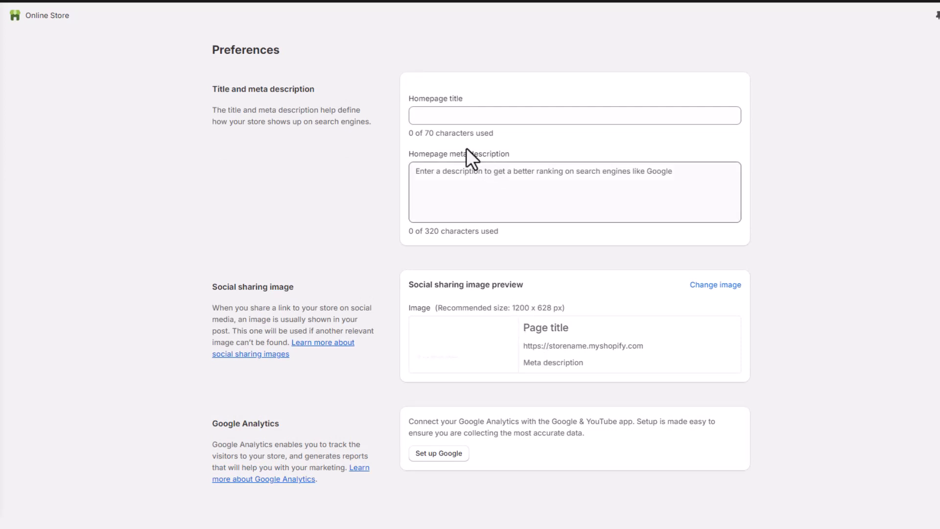
pyautogui.click(450, 117)
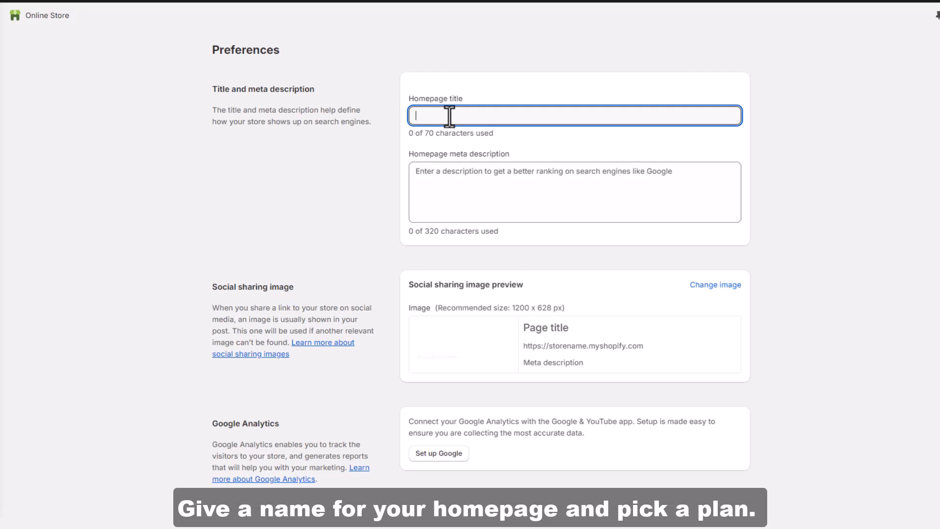
pyautogui.write('Eara')
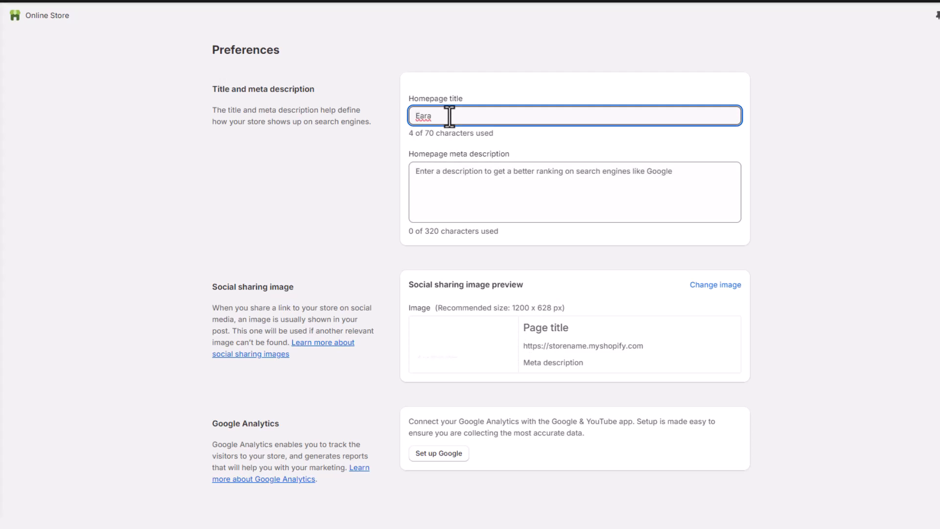
pyautogui.click(393, 136)
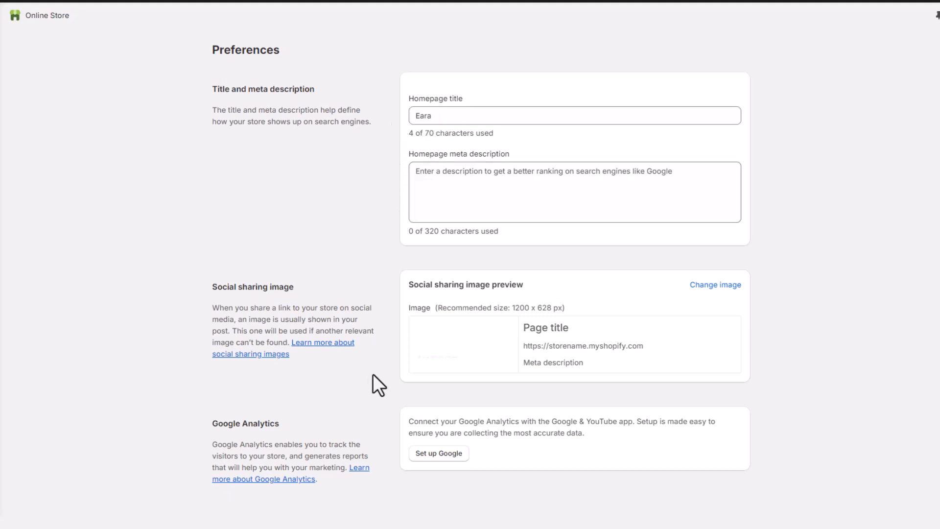
# - Examine the password protection section of the store preferences and its note about opening the store to visitors
pyautogui.scroll(-3, 373, 375)
pyautogui.scroll(-2, 377, 376)
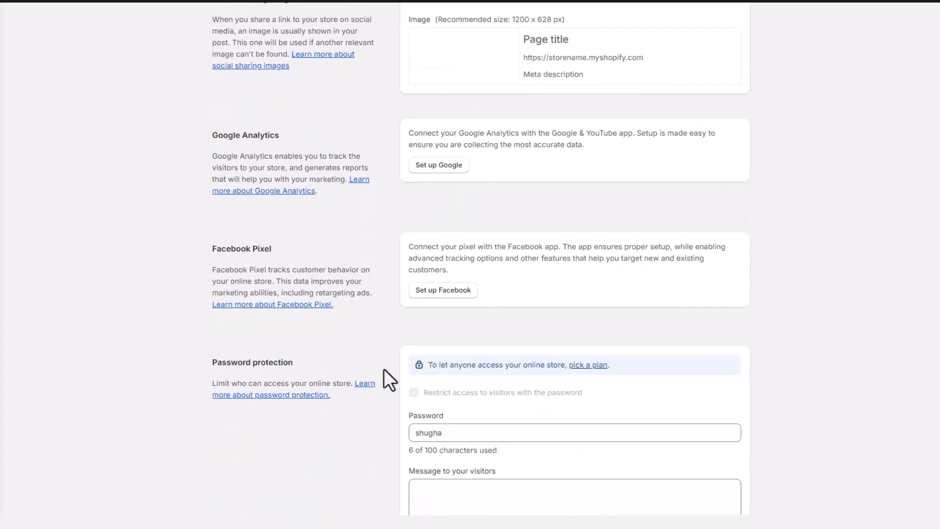
pyautogui.scroll(-1, 372, 355)
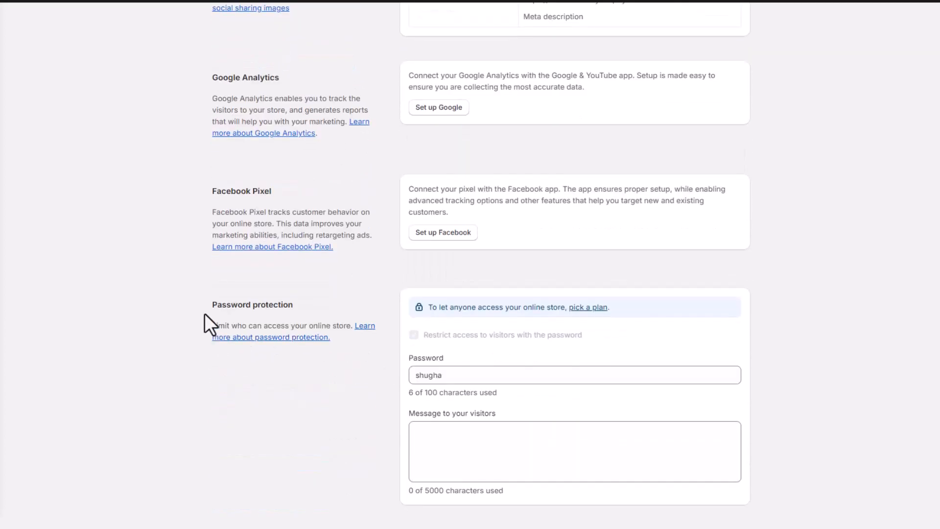
pyautogui.moveTo(212, 304); pyautogui.dragTo(250, 305)
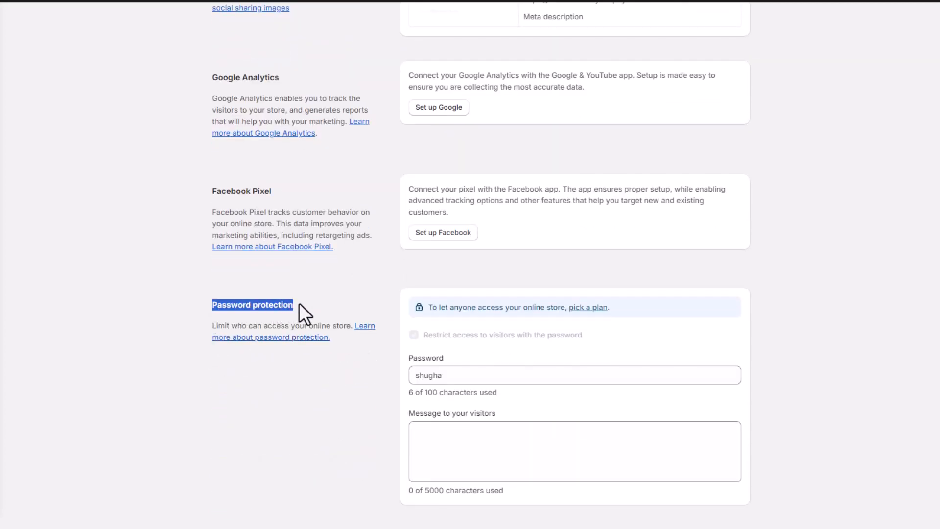
pyautogui.click(299, 304)
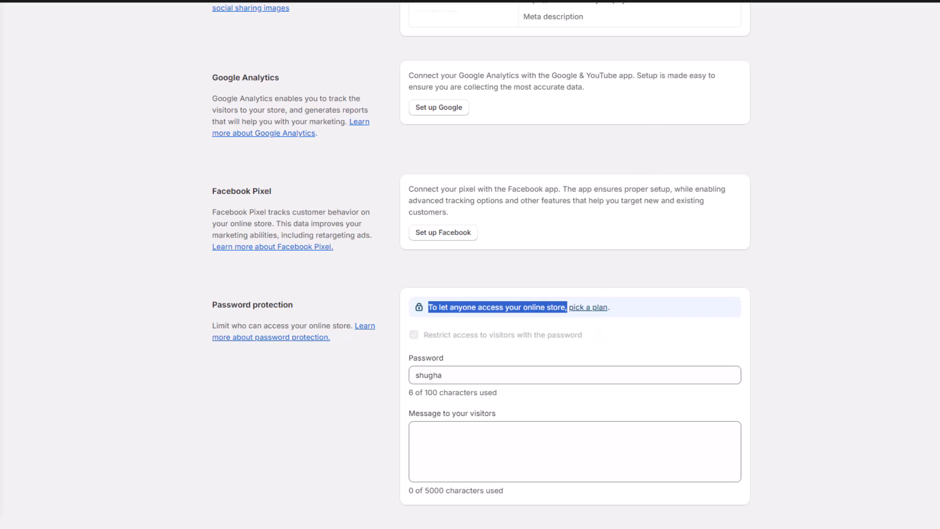
# - Go back to the Google & YouTube app setup and review the store requirements, Merchant Center connection and verification sections
pyautogui.hotkey('ctrl', 'shift', 'Tab')
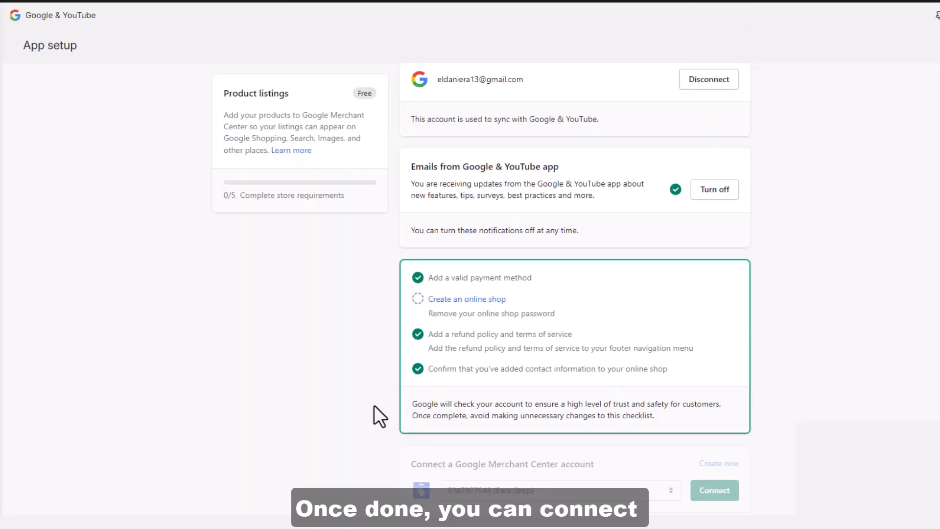
pyautogui.scroll(-2, 374, 405)
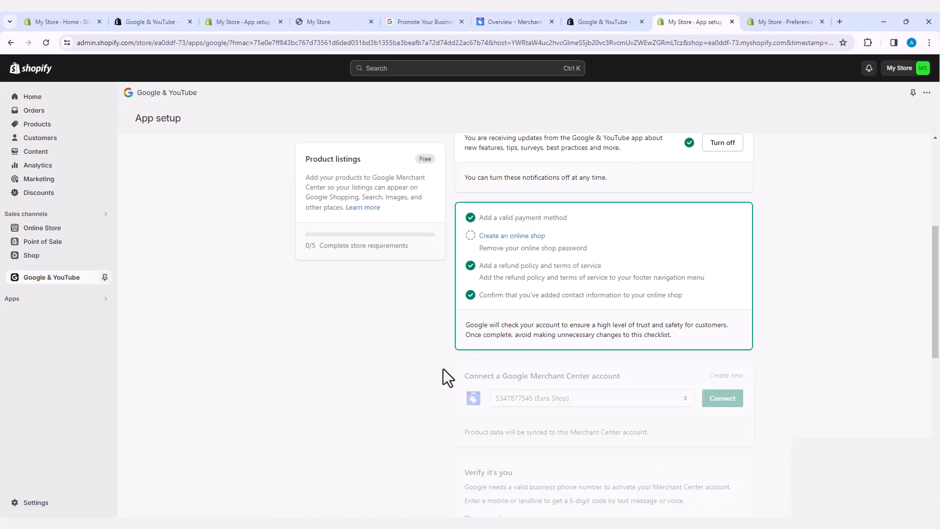
pyautogui.scroll(-1, 442, 369)
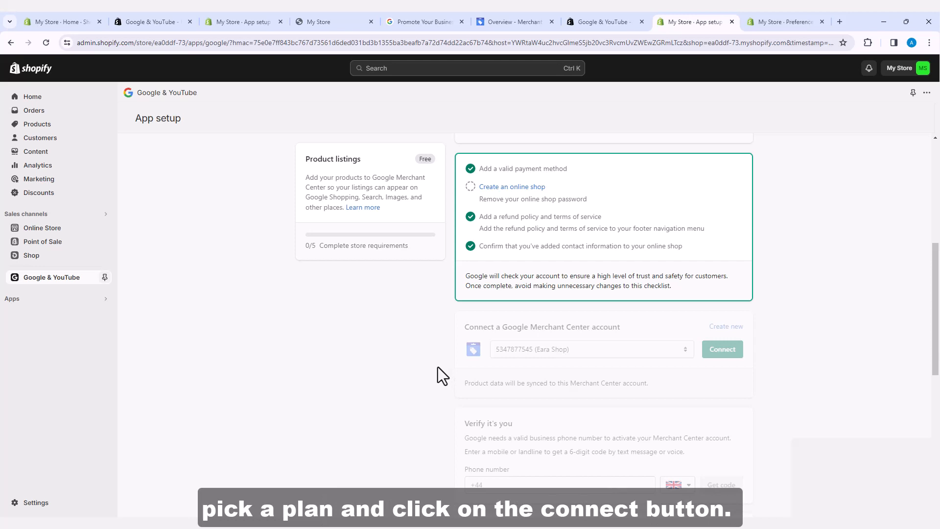
pyautogui.scroll(4, 438, 367)
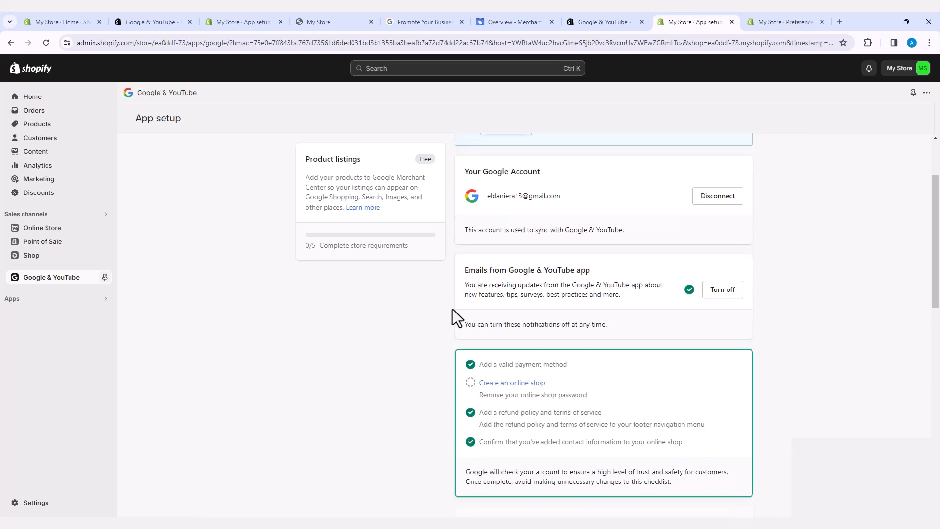